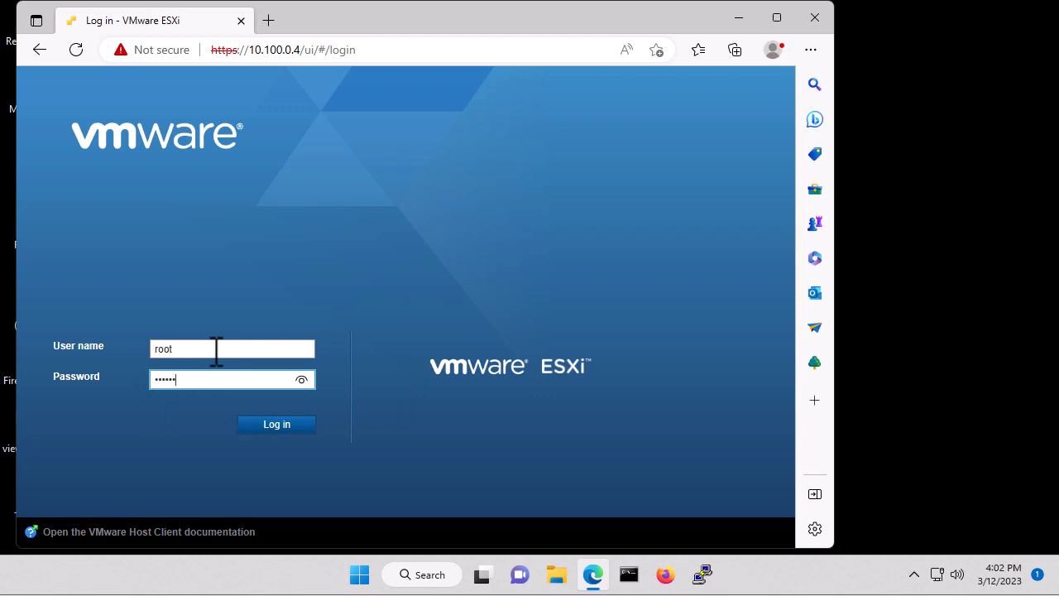
Log in to the ESXi host client and open the datastore browser for datastore1
key(Return)
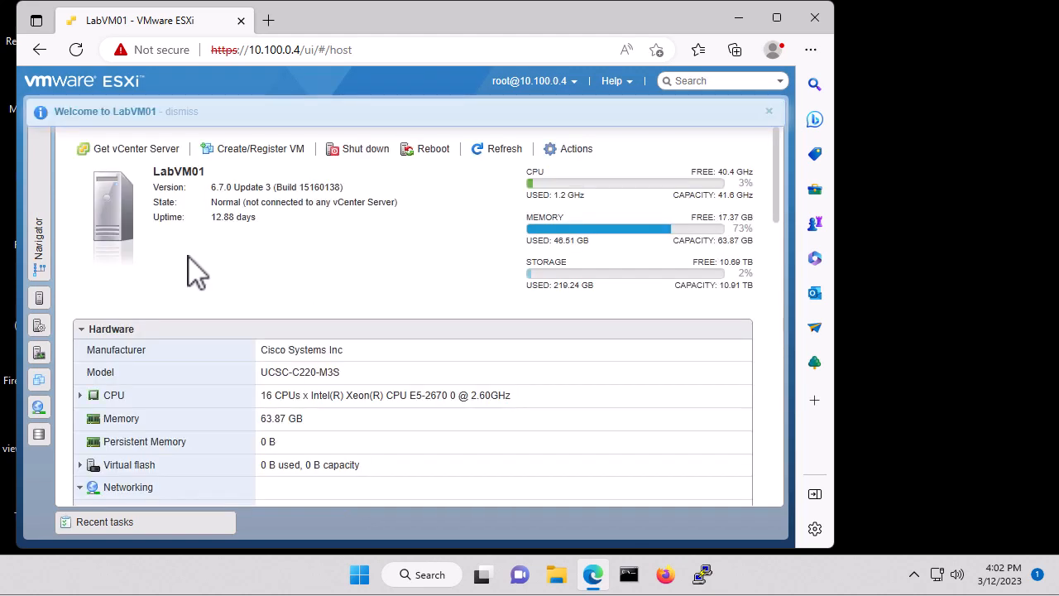
click(39, 222)
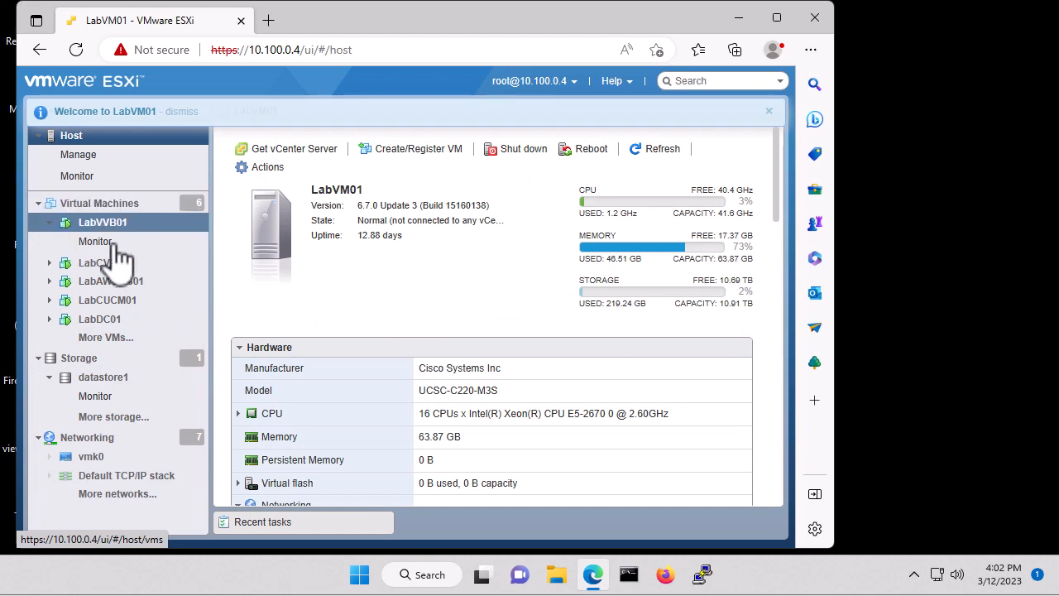
click(97, 365)
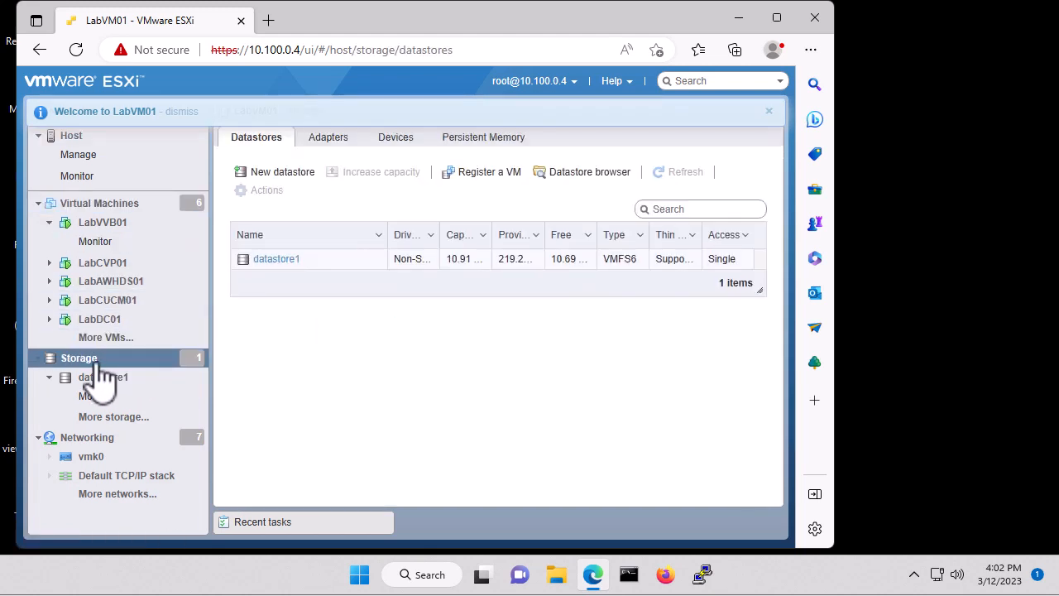
click(278, 259)
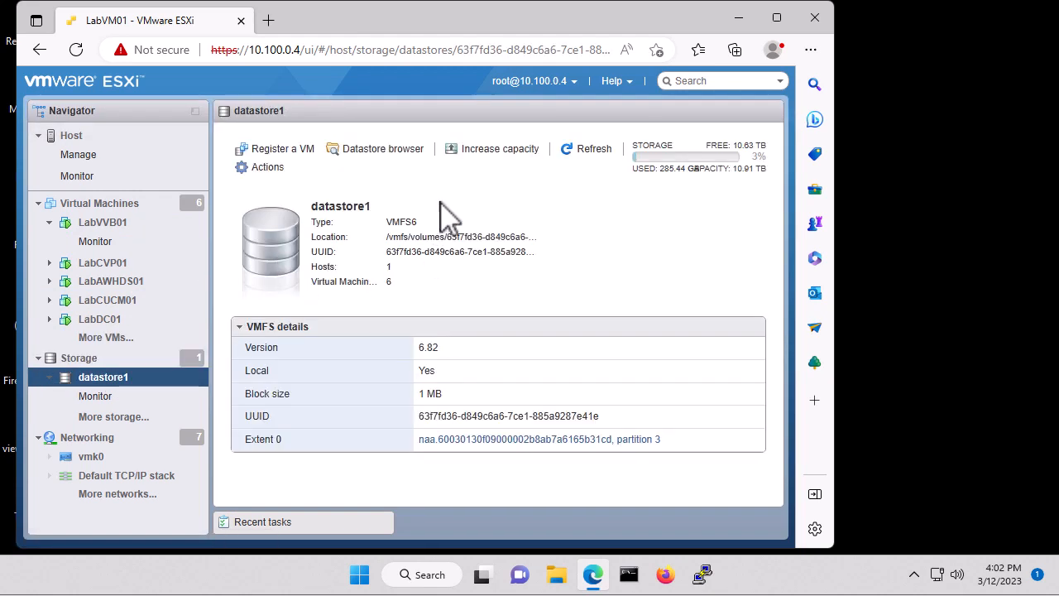
click(403, 161)
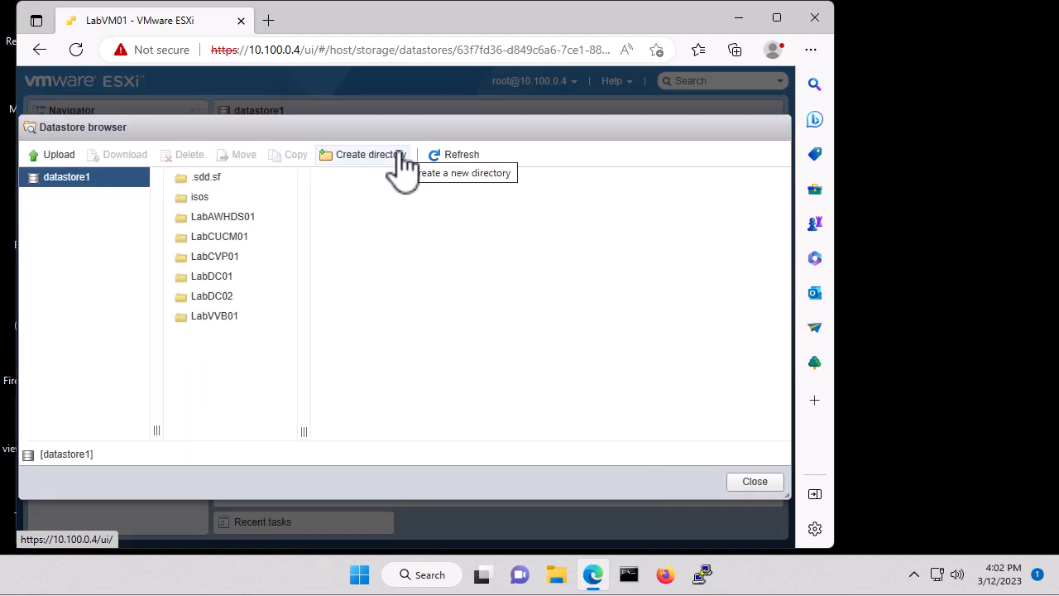
Create a directory named Finesse inside the isos folder of datastore1
click(197, 198)
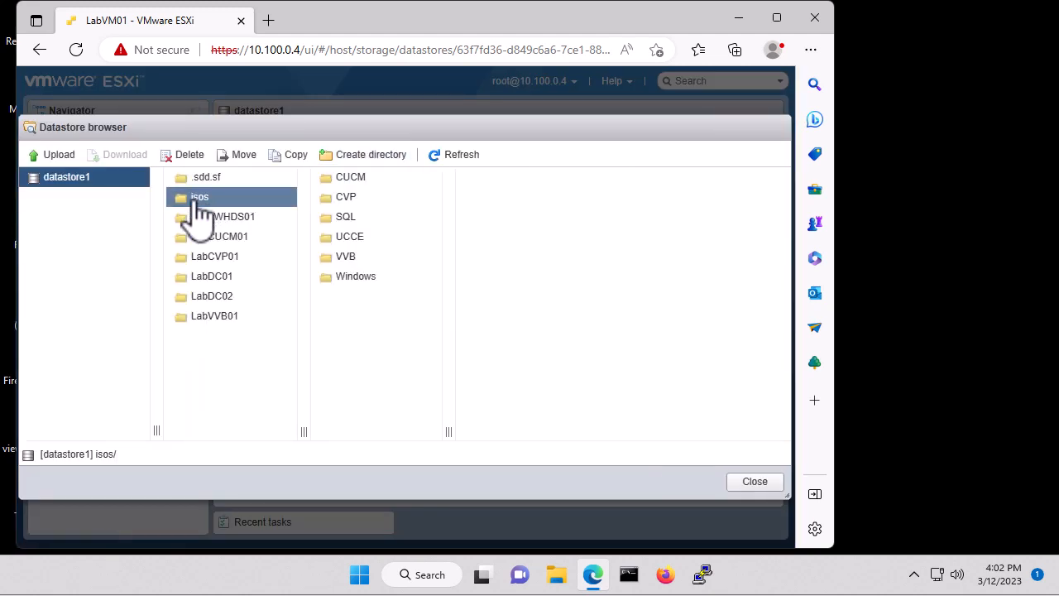
click(356, 172)
click(401, 279)
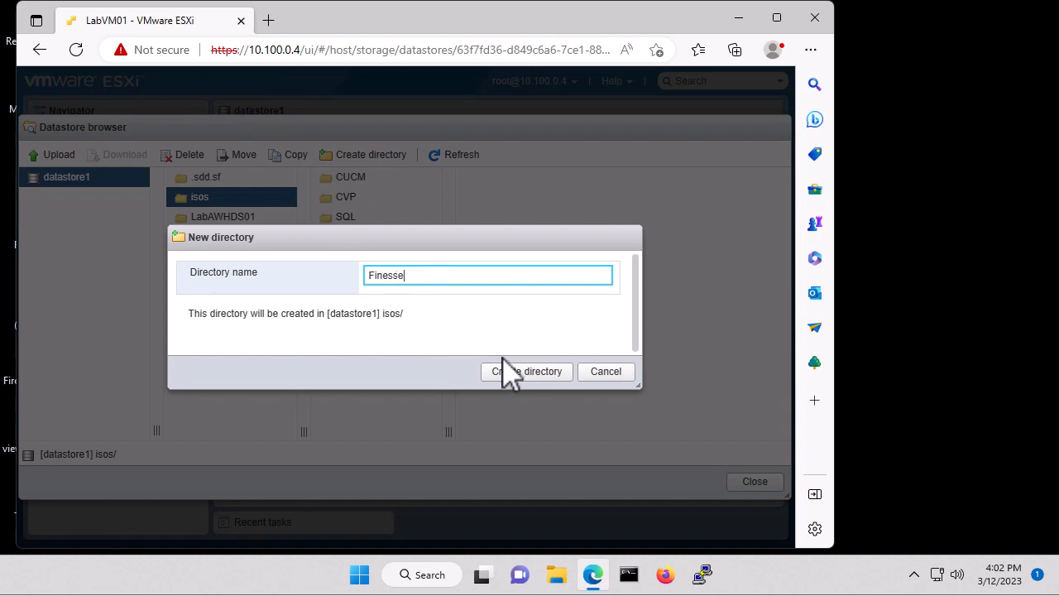
click(515, 378)
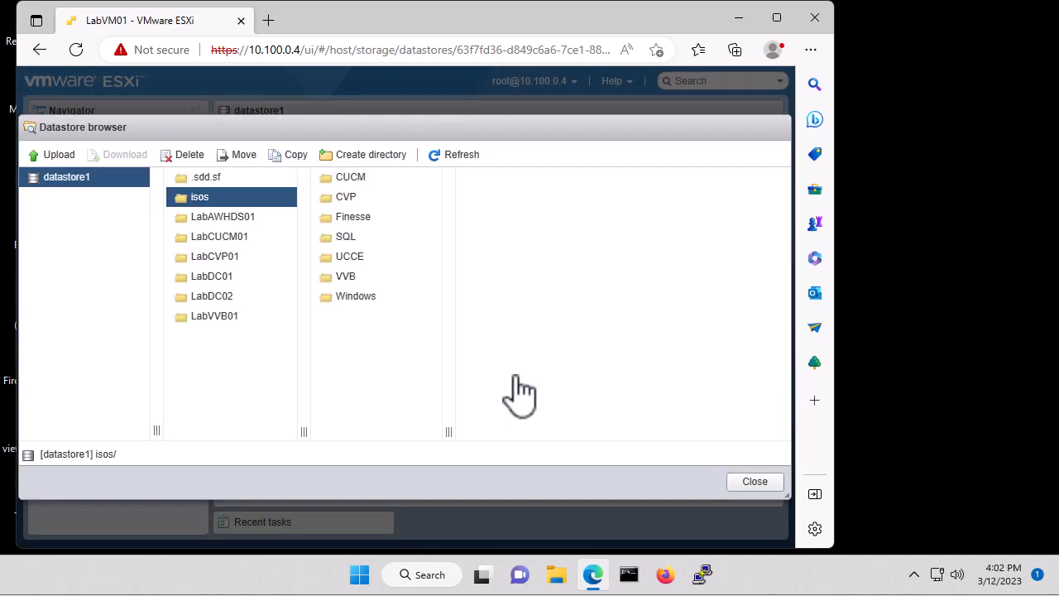
Upload UCSInstall_FINESSE_12.6.1.10000-32.sgn from Downloads into isos/Finesse, then close the datastore browser
click(370, 219)
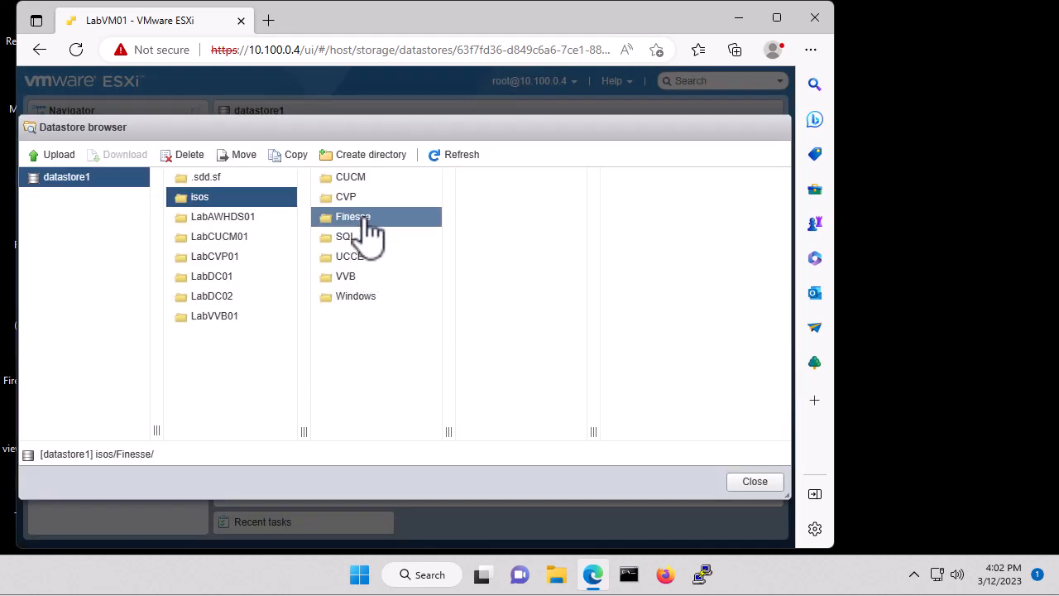
click(56, 155)
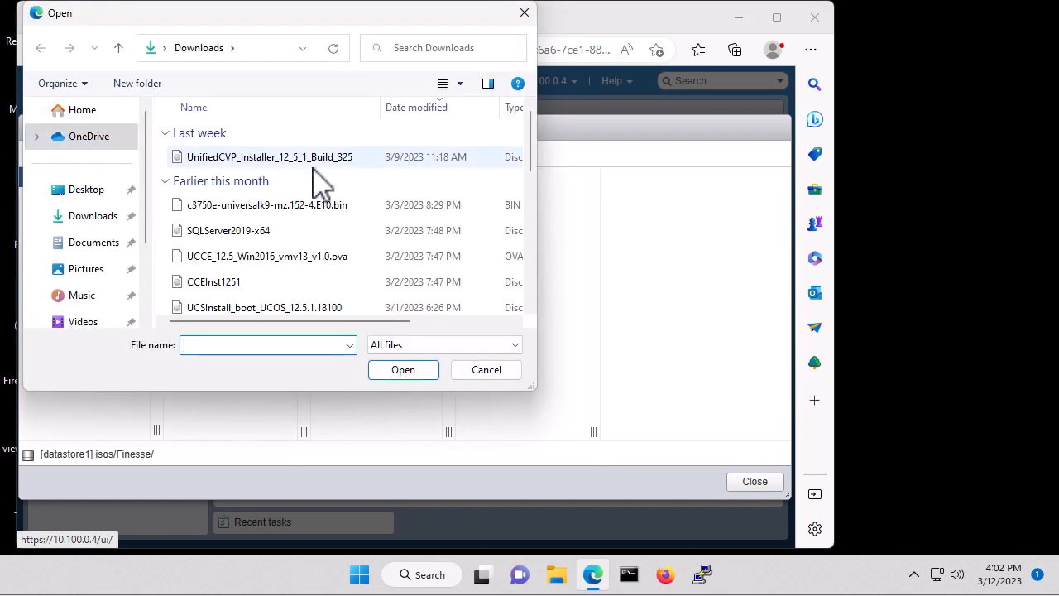
scroll(281, 203, down, 1)
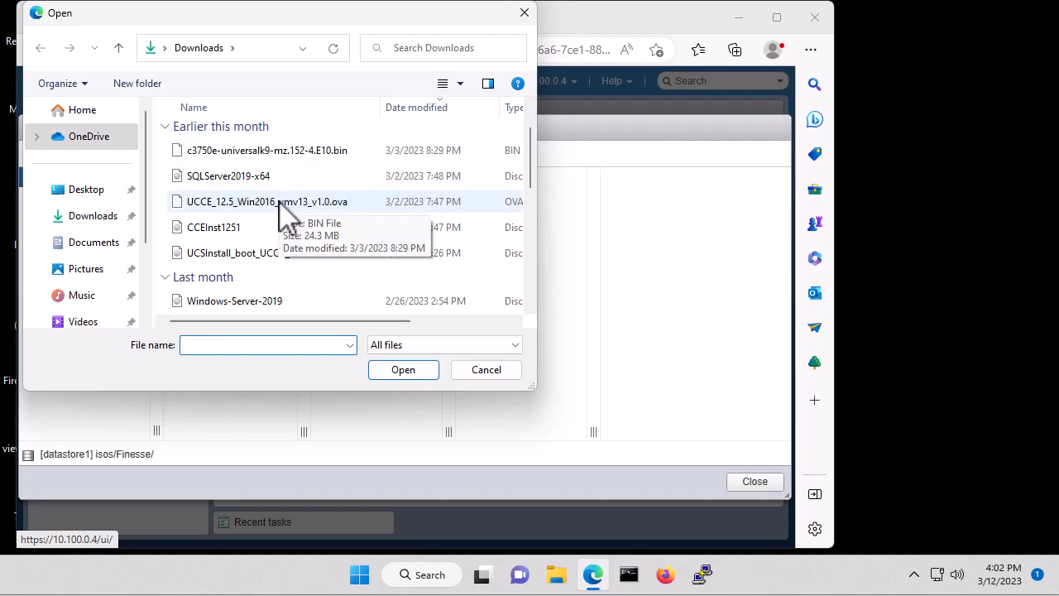
scroll(279, 203, down, 4)
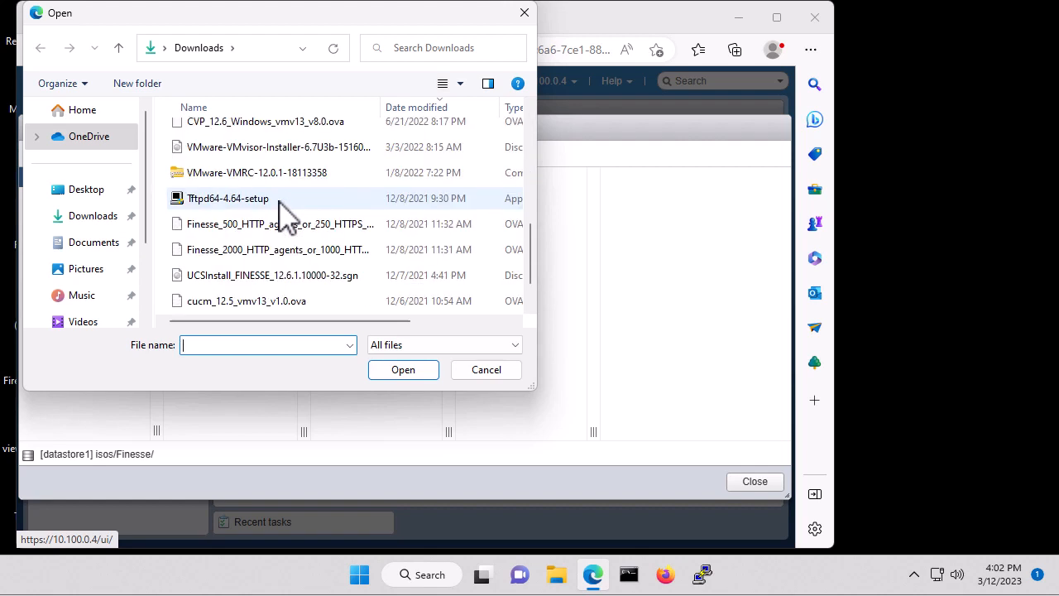
click(299, 278)
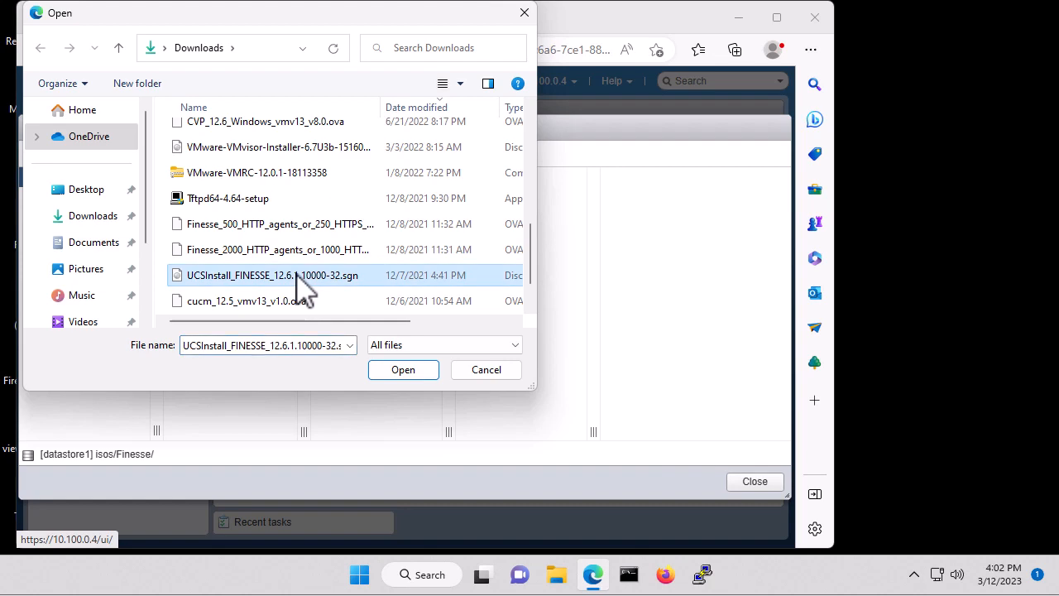
click(399, 373)
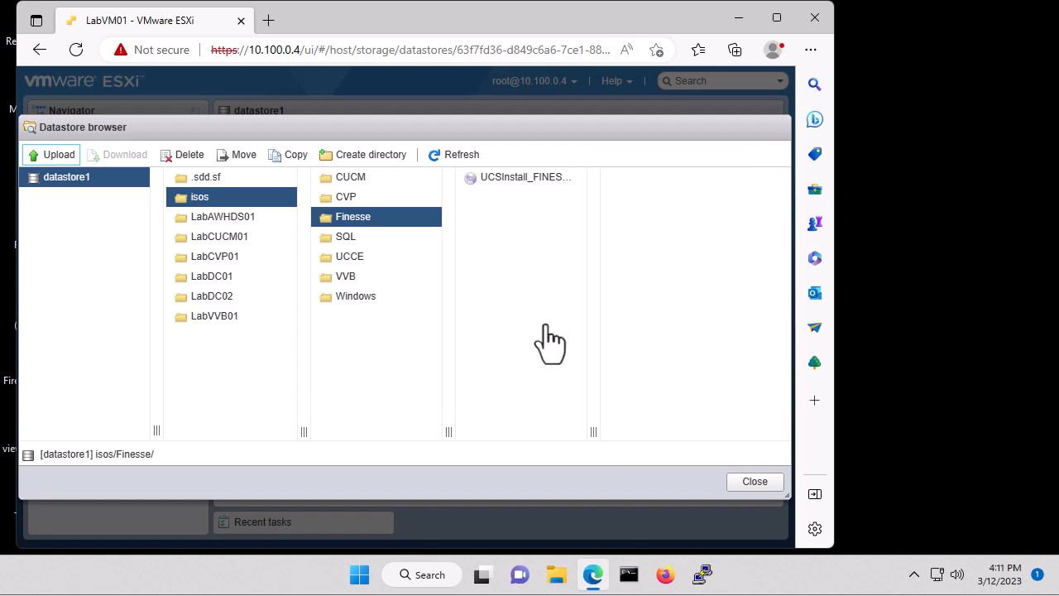
click(755, 483)
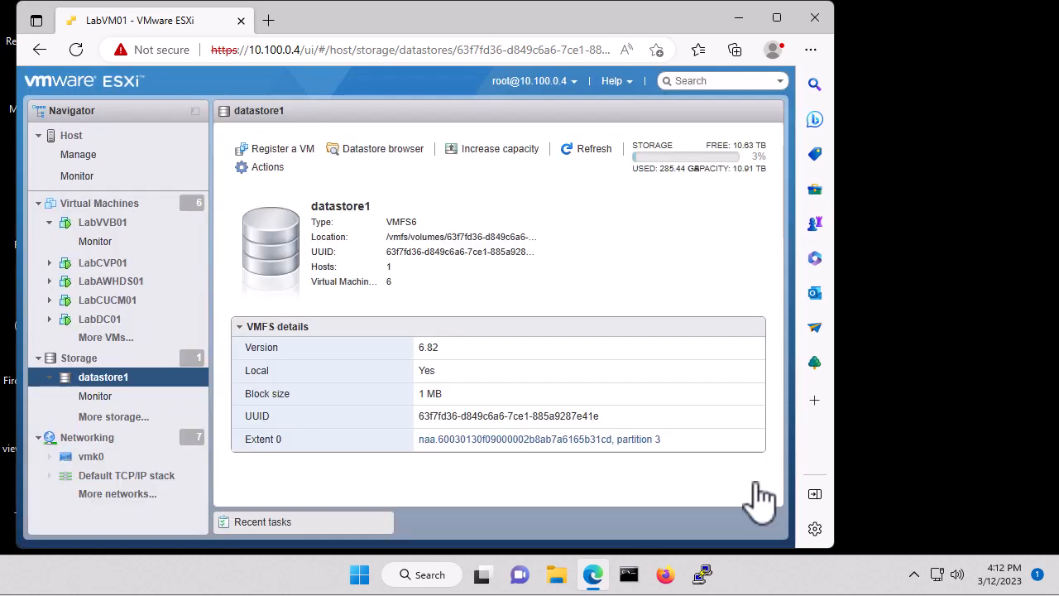
Start creating a new virtual machine by deploying from an OVF or OVA file
click(122, 222)
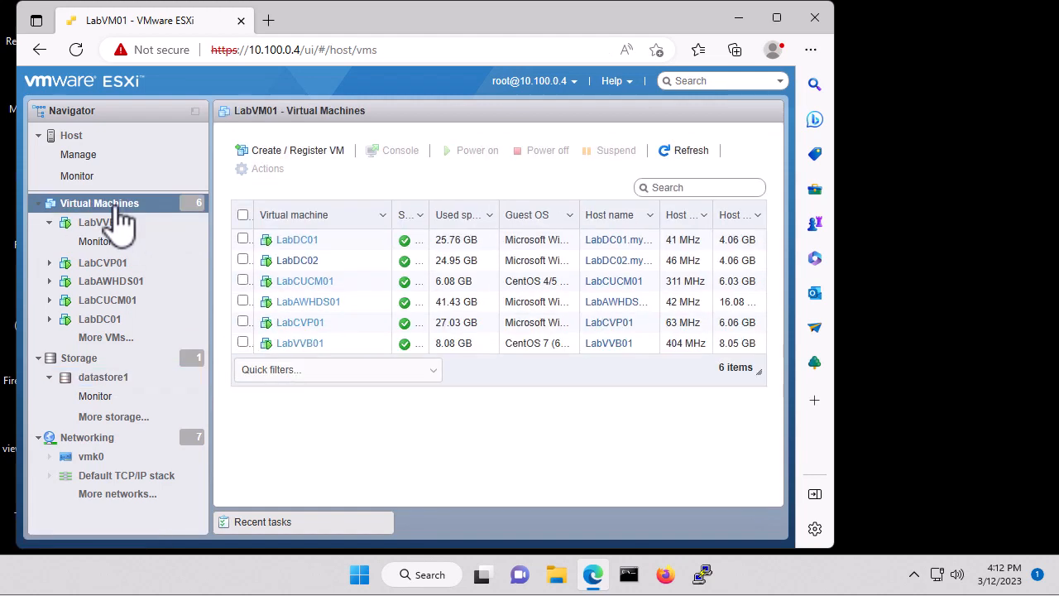
click(322, 154)
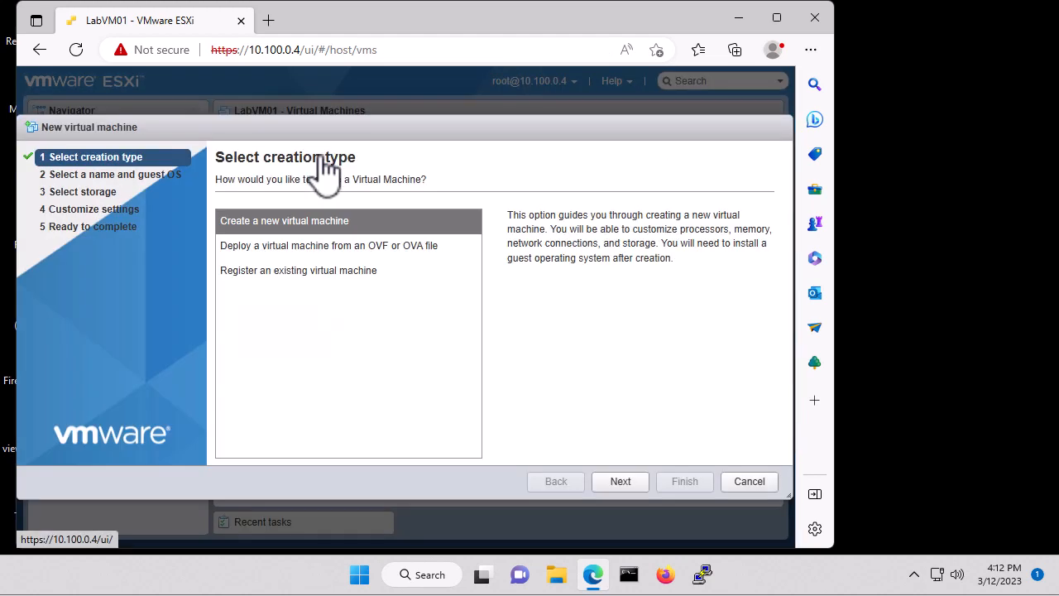
click(318, 247)
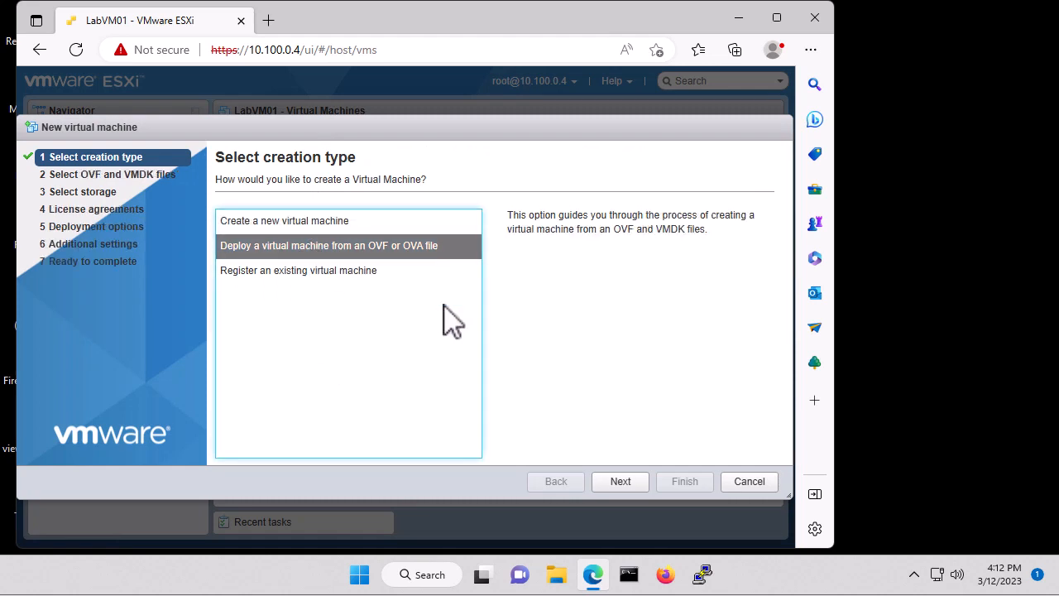
click(632, 480)
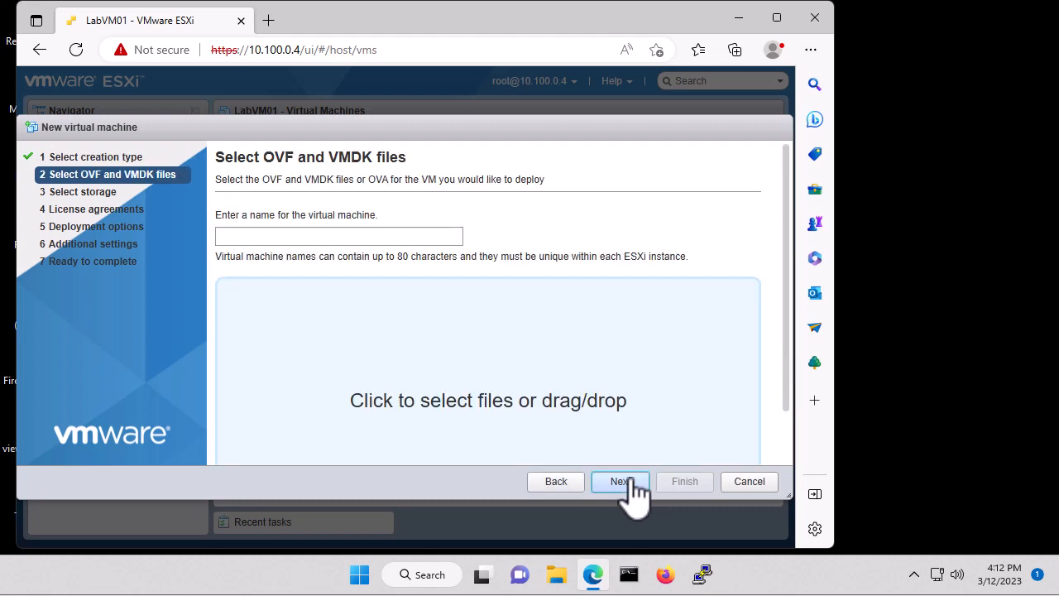
Name the VM LabFinesse01 and select the Finesse_500_HTTP_agents_or_250_HTTPS_agents_v10.5.1_vmv8.ova file from Downloads
click(333, 238)
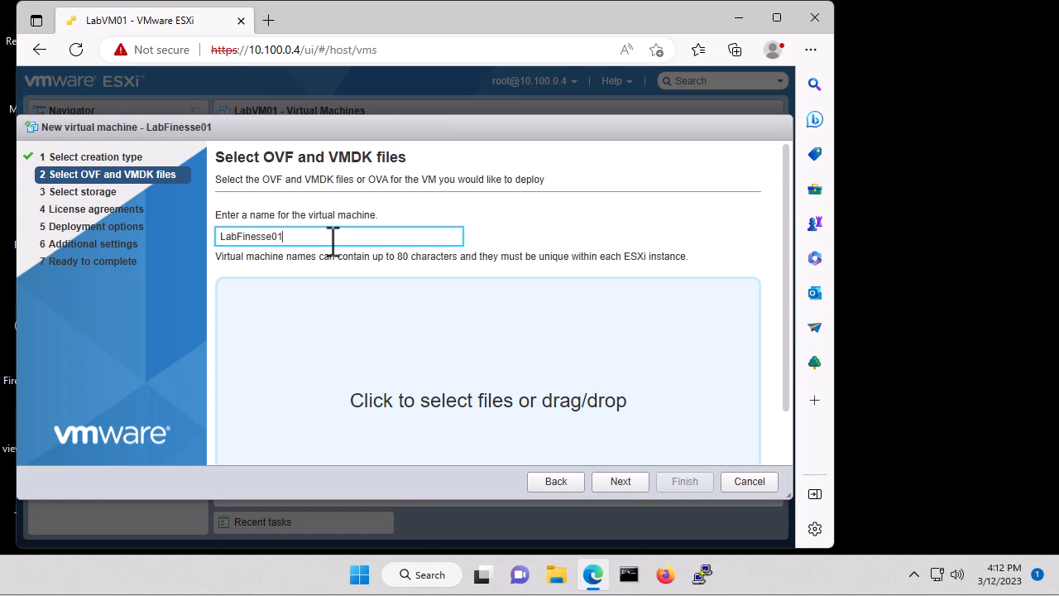
click(468, 365)
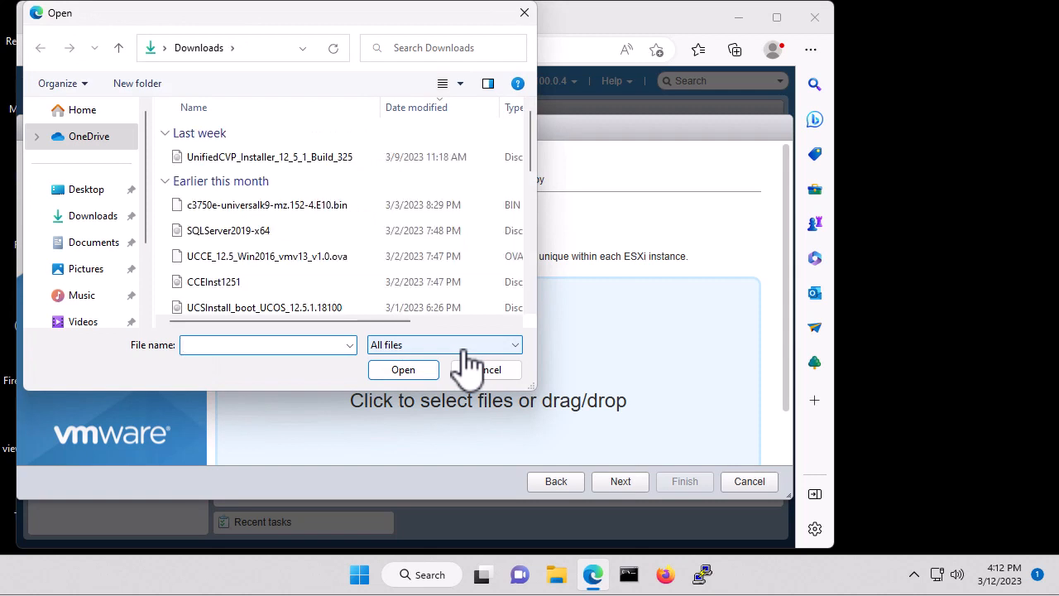
scroll(346, 273, down, 3)
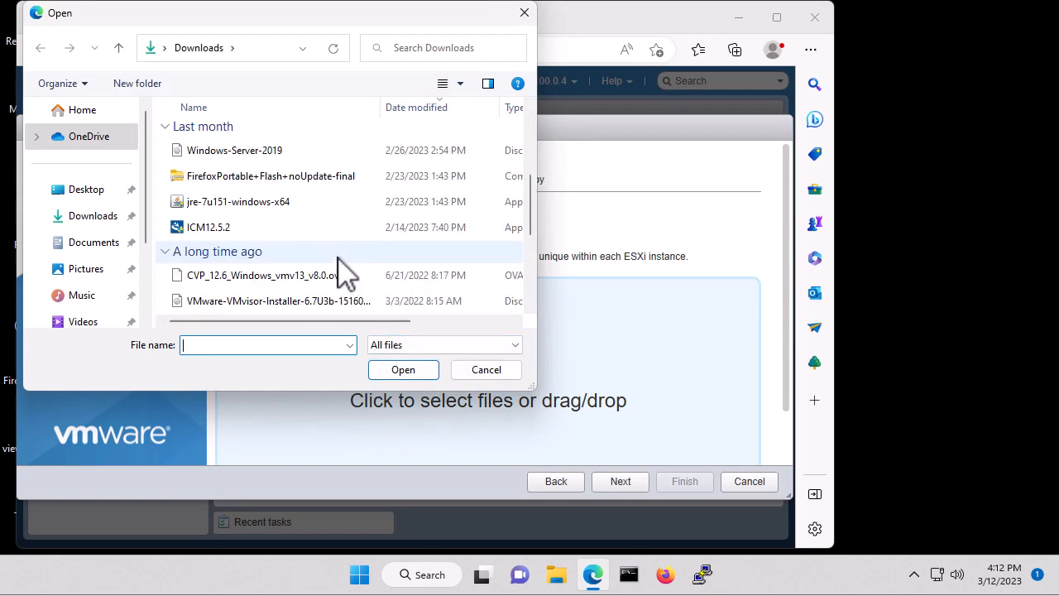
scroll(346, 273, down, 1)
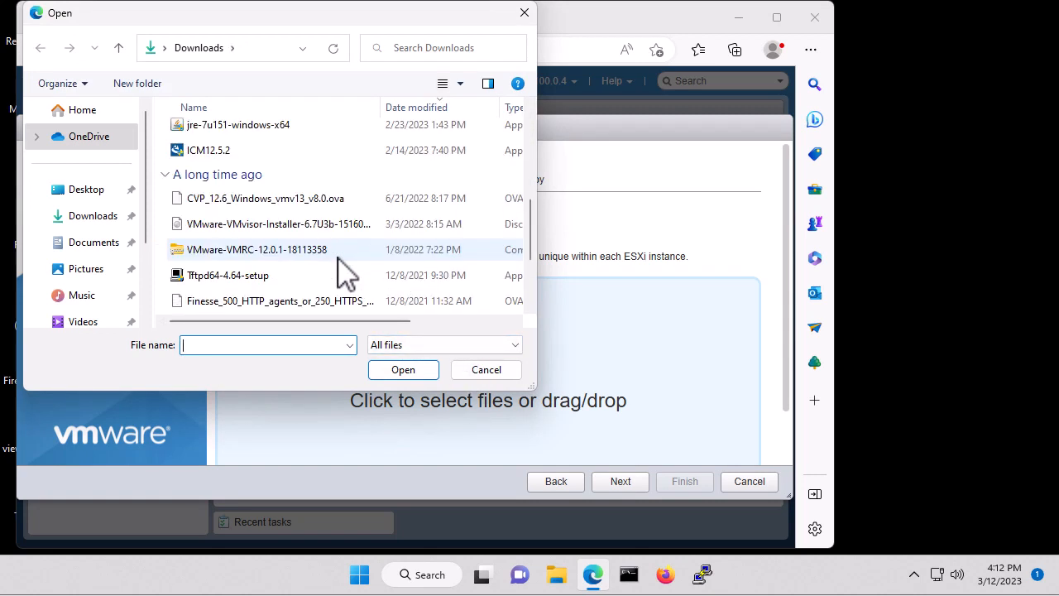
scroll(346, 273, down, 2)
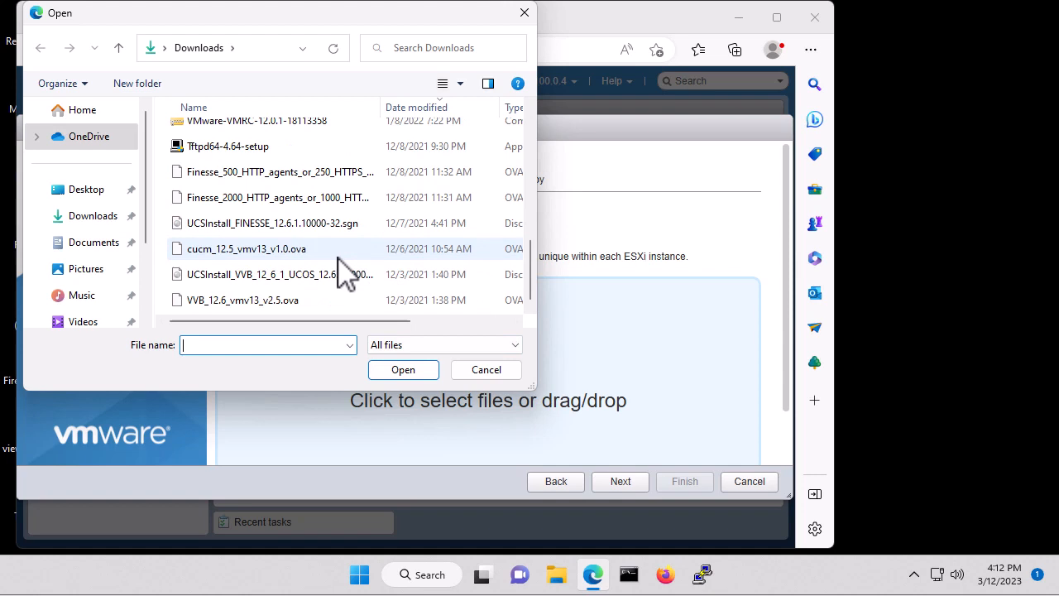
click(313, 183)
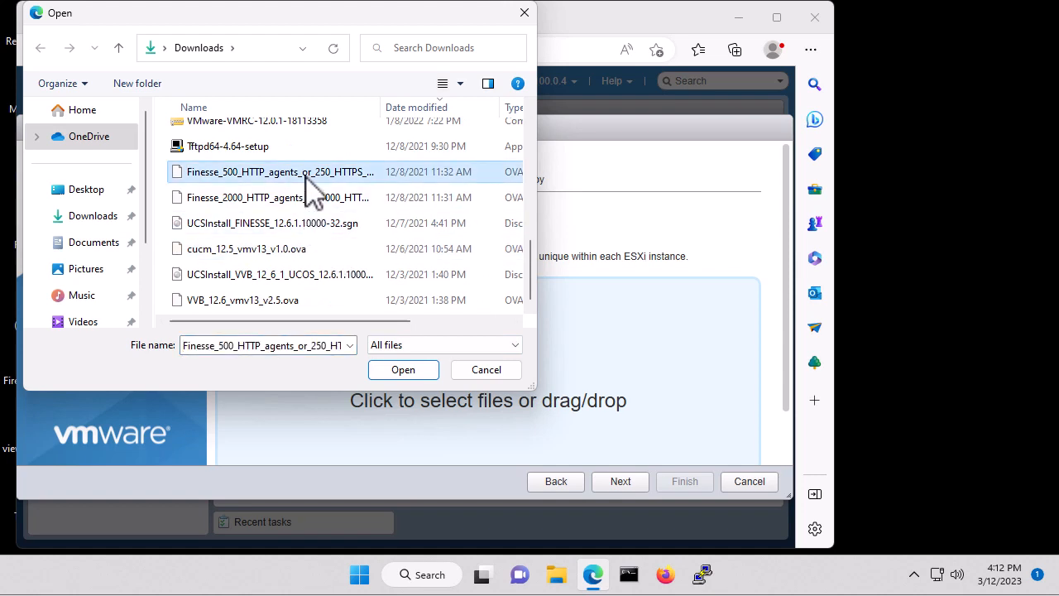
click(406, 370)
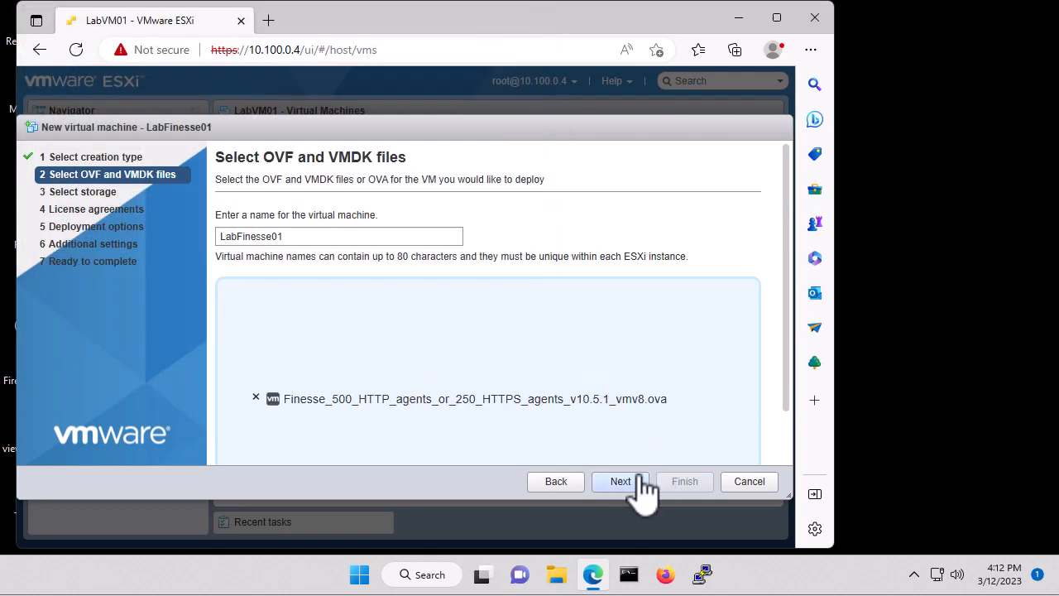
click(622, 488)
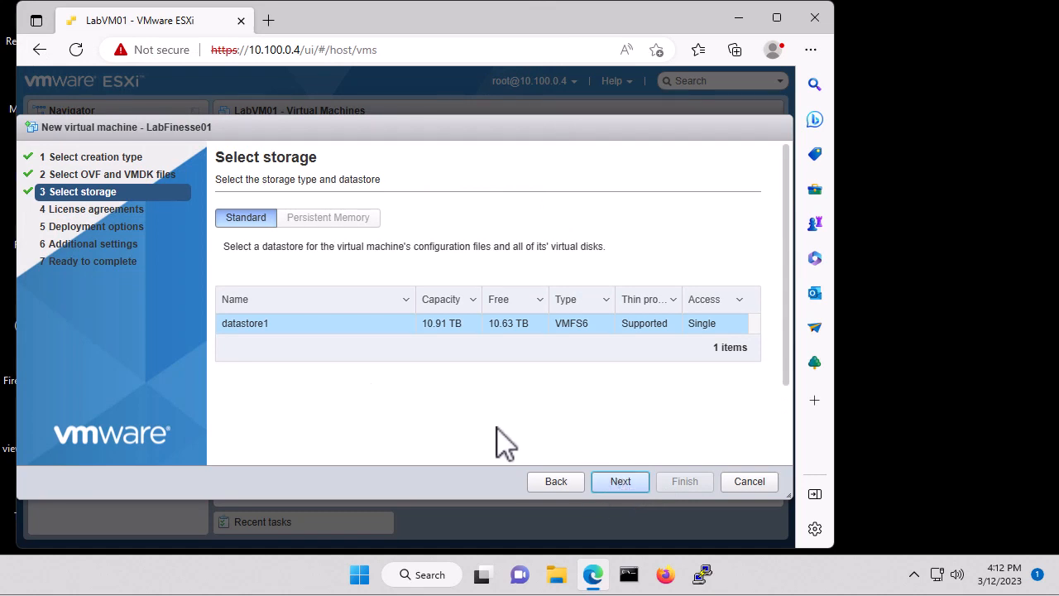
Keep datastore1 as storage, turn off automatic power-on, and finish the deployment
click(622, 487)
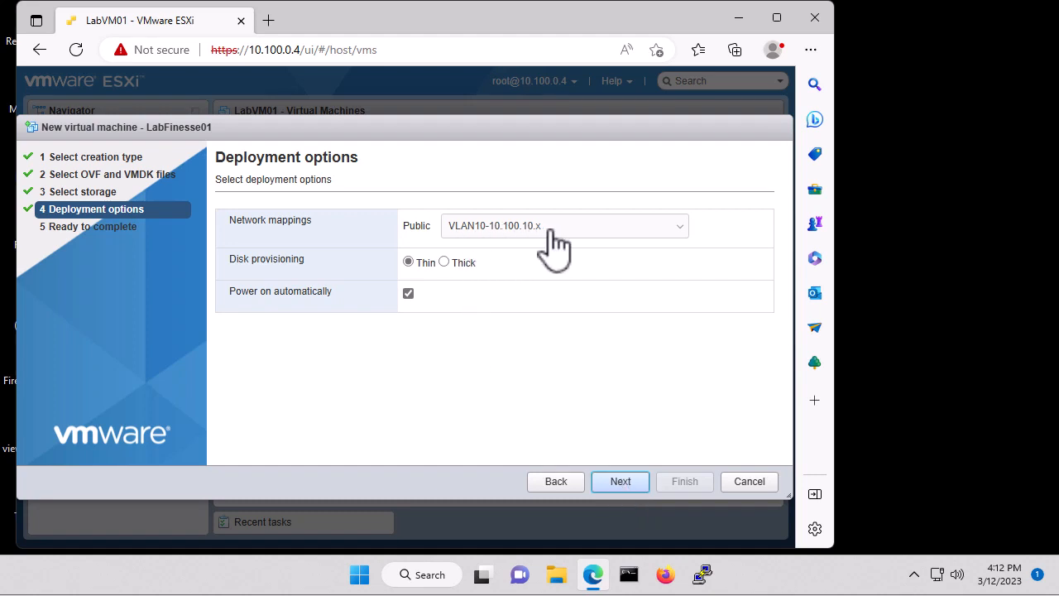
click(409, 294)
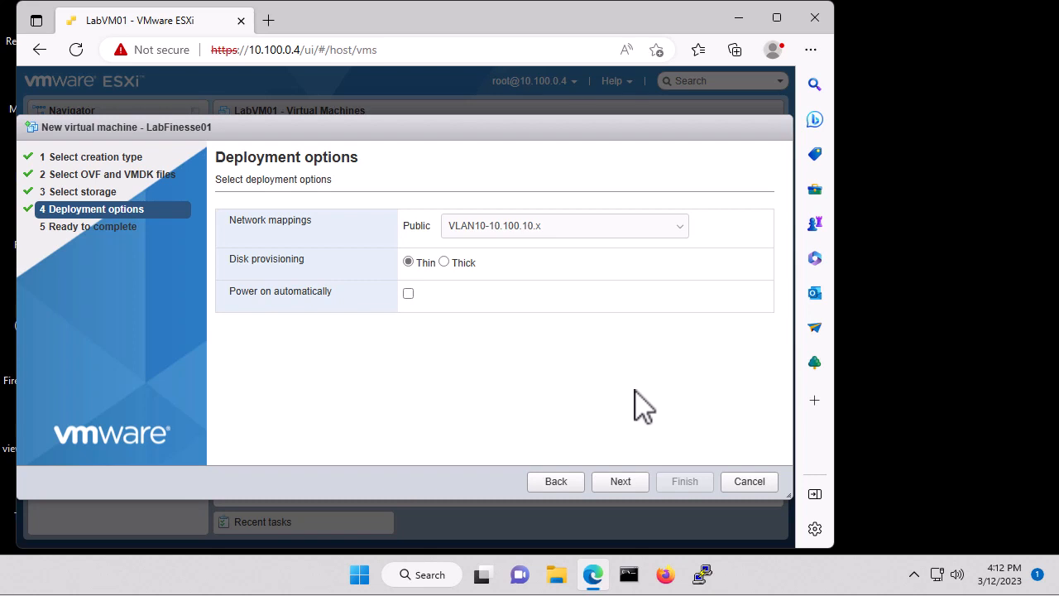
click(628, 486)
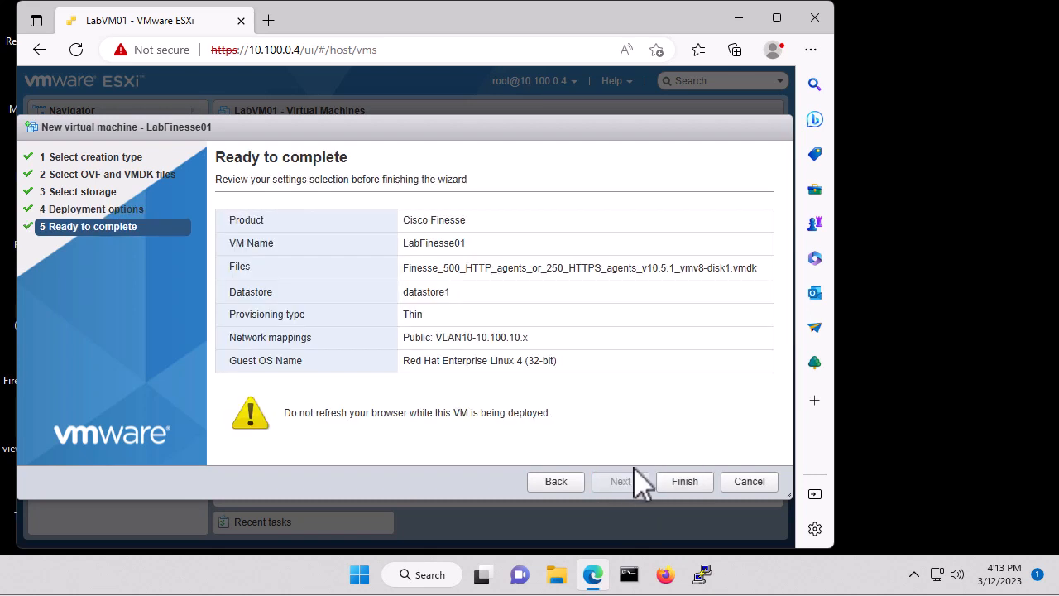
click(683, 484)
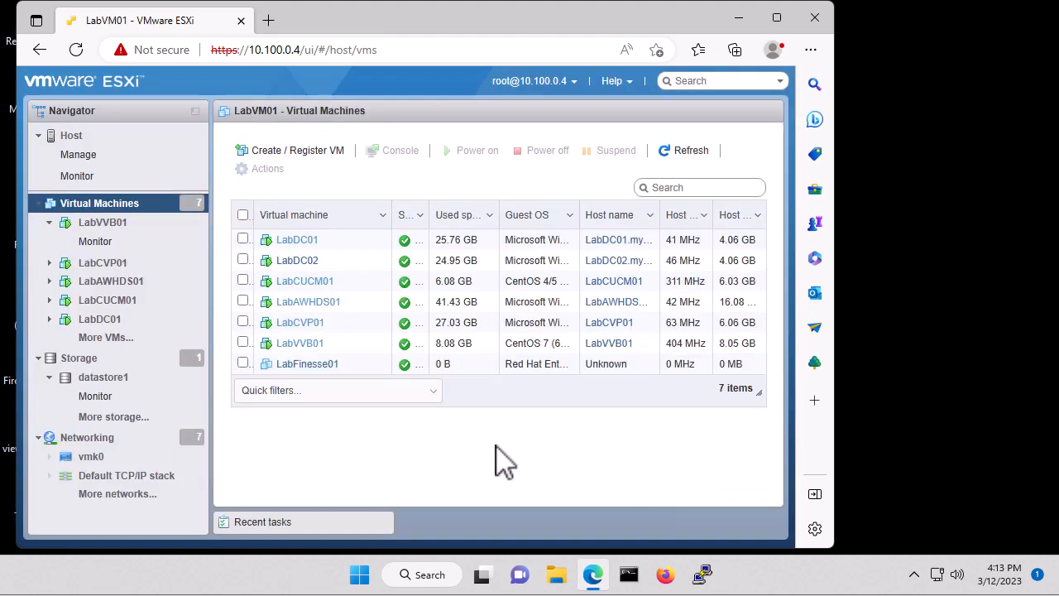
Open LabFinesse01's hardware settings and set the CPU reservation to 0 MHz
click(314, 366)
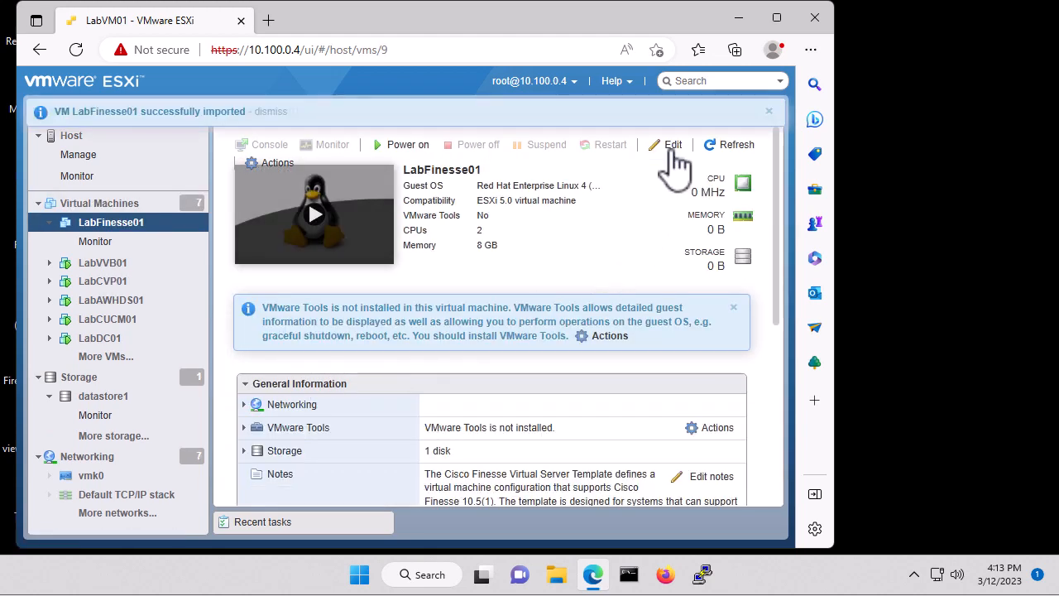
click(672, 146)
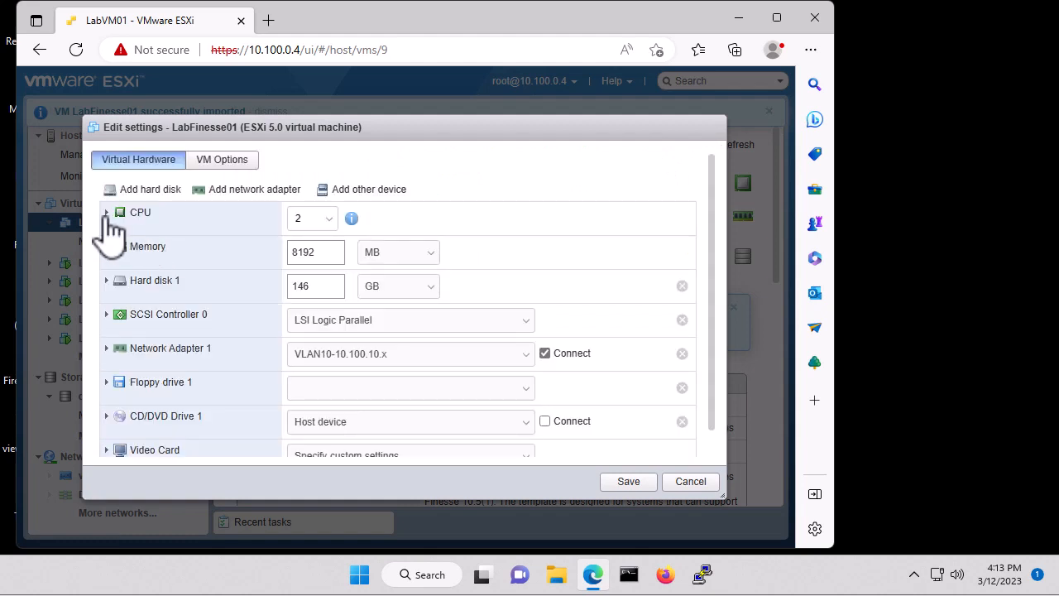
click(107, 213)
click(344, 322)
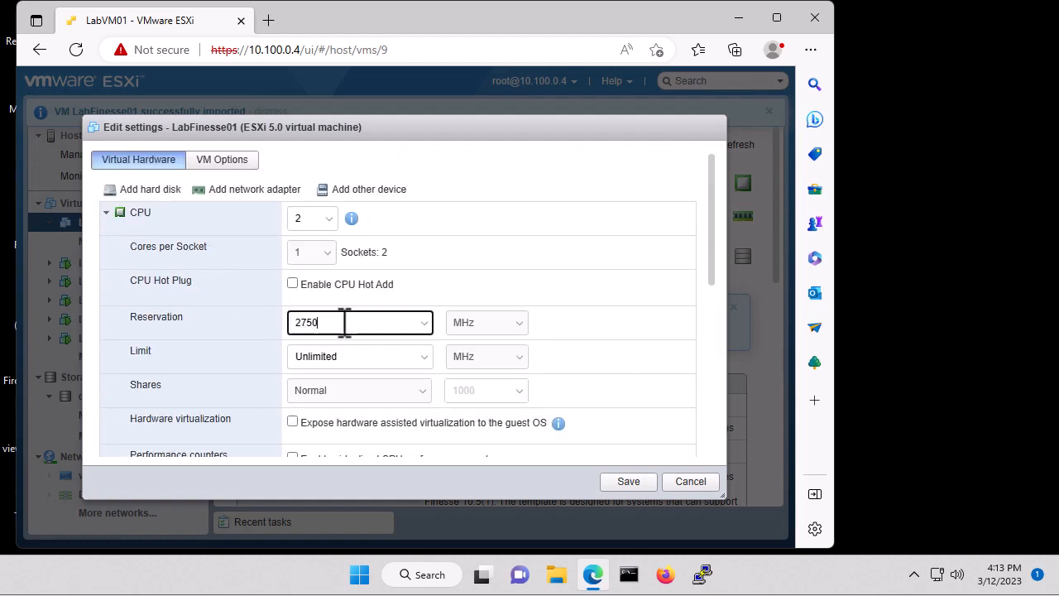
drag(344, 323, 259, 322)
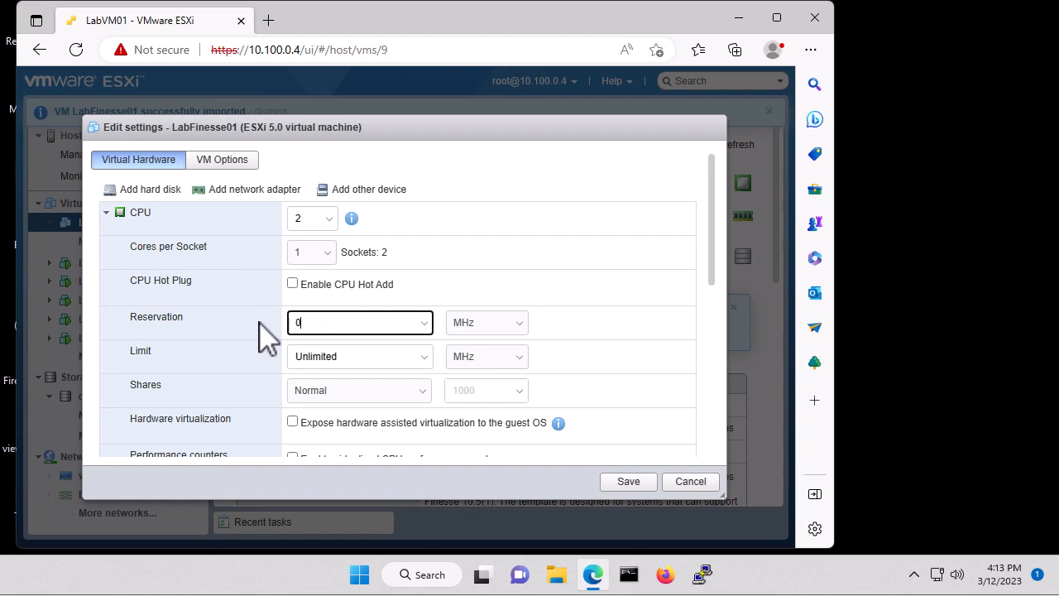
click(105, 214)
Inspect the memory reservation settings of the VM
click(106, 247)
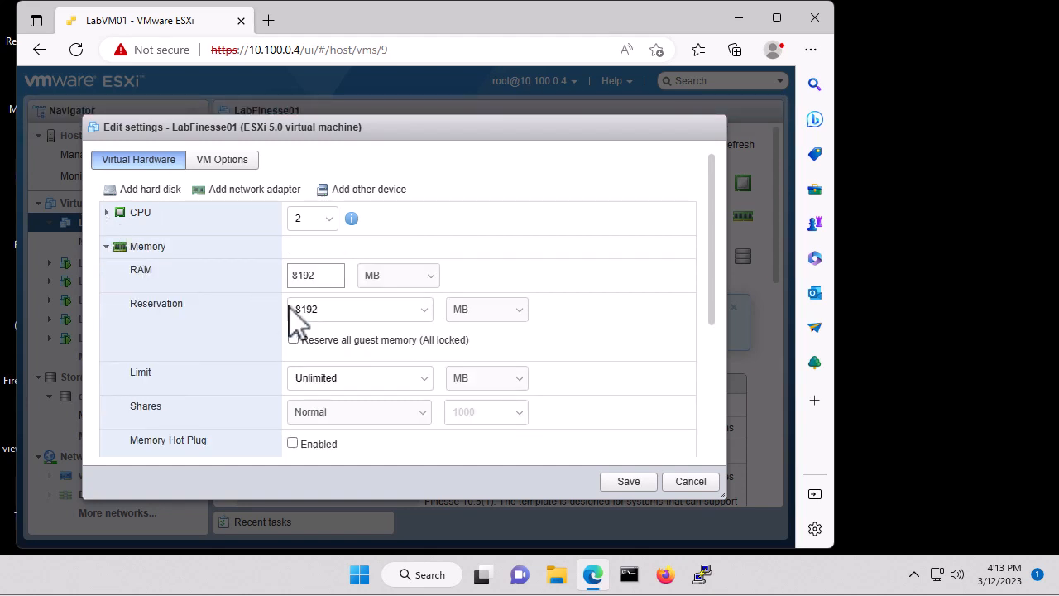
drag(343, 307, 280, 331)
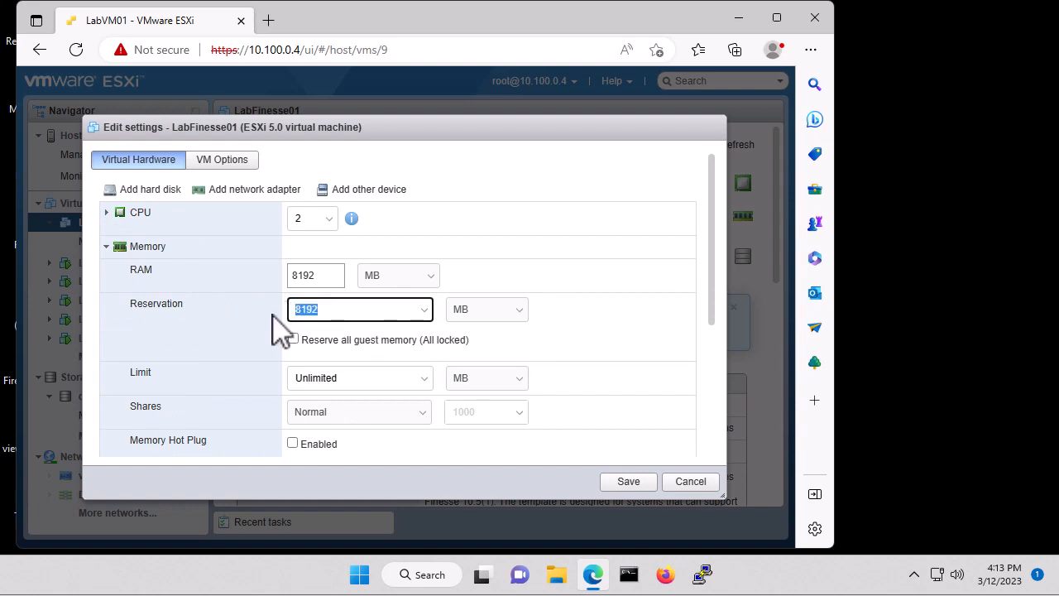
click(106, 247)
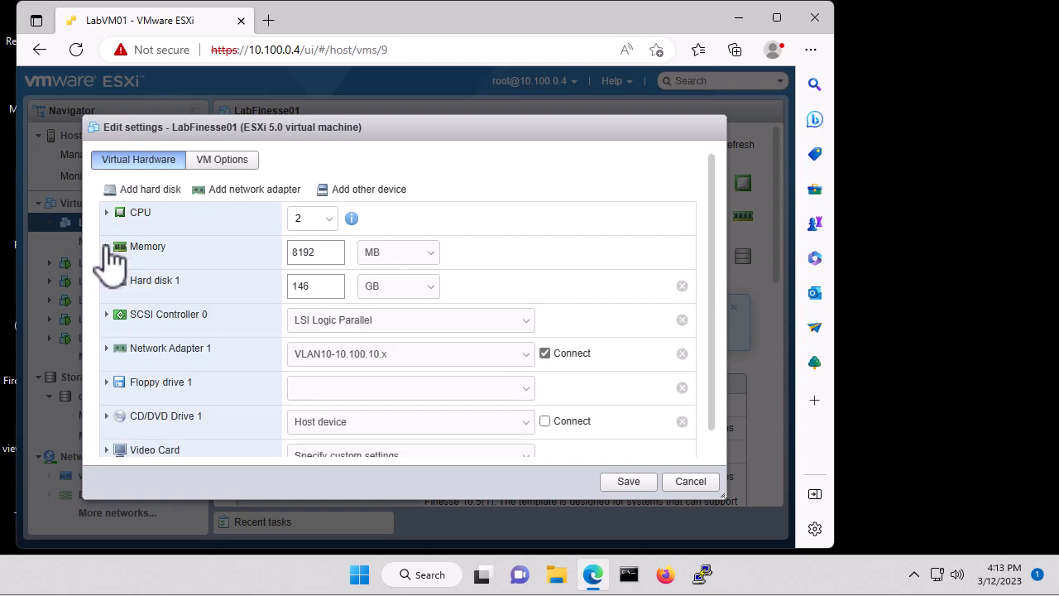
Set the CD/DVD drive to the datastore ISO isos/Finesse/UCSInstall_FINESSE_12.6.1.10000-32.sgn.iso and save the settings
click(362, 423)
click(346, 456)
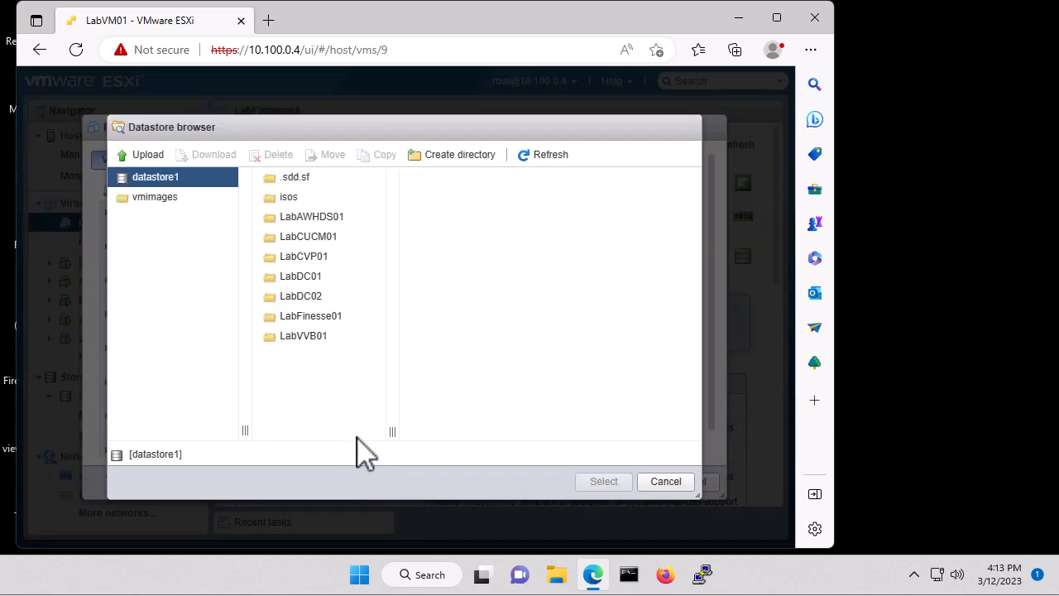
click(292, 200)
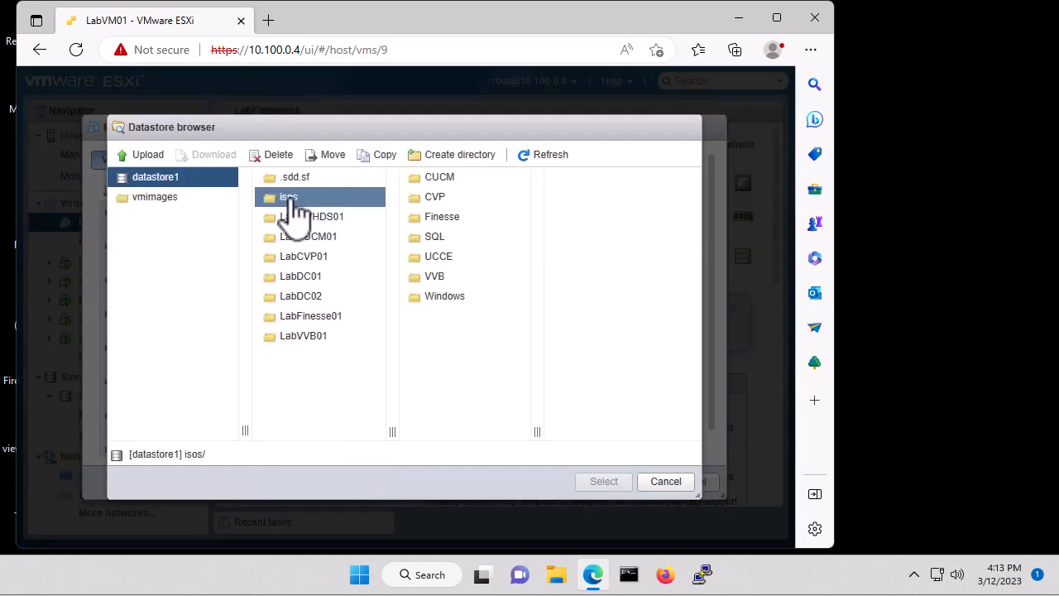
click(453, 220)
click(592, 182)
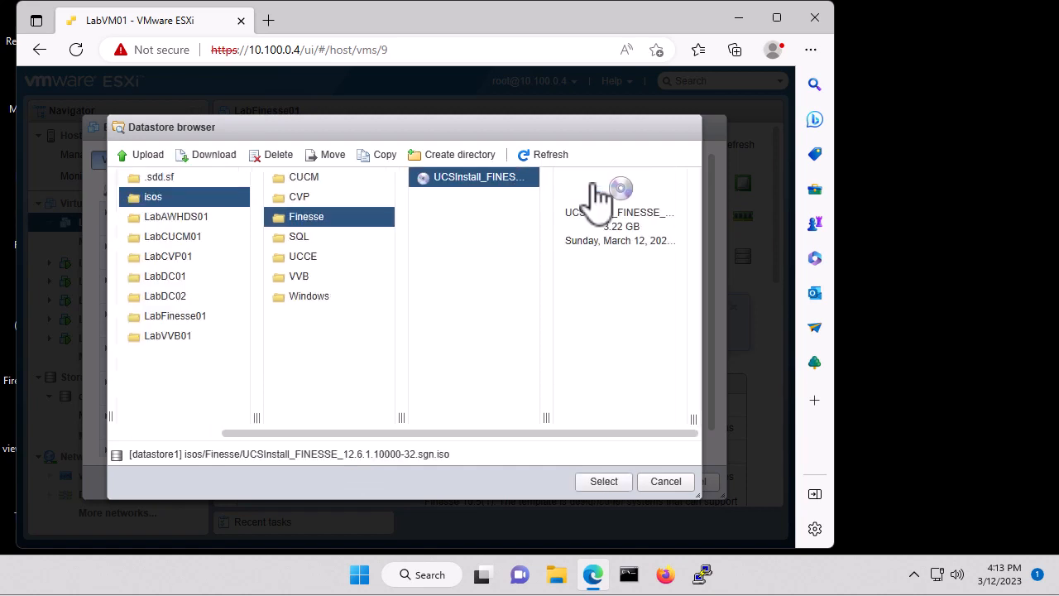
click(611, 481)
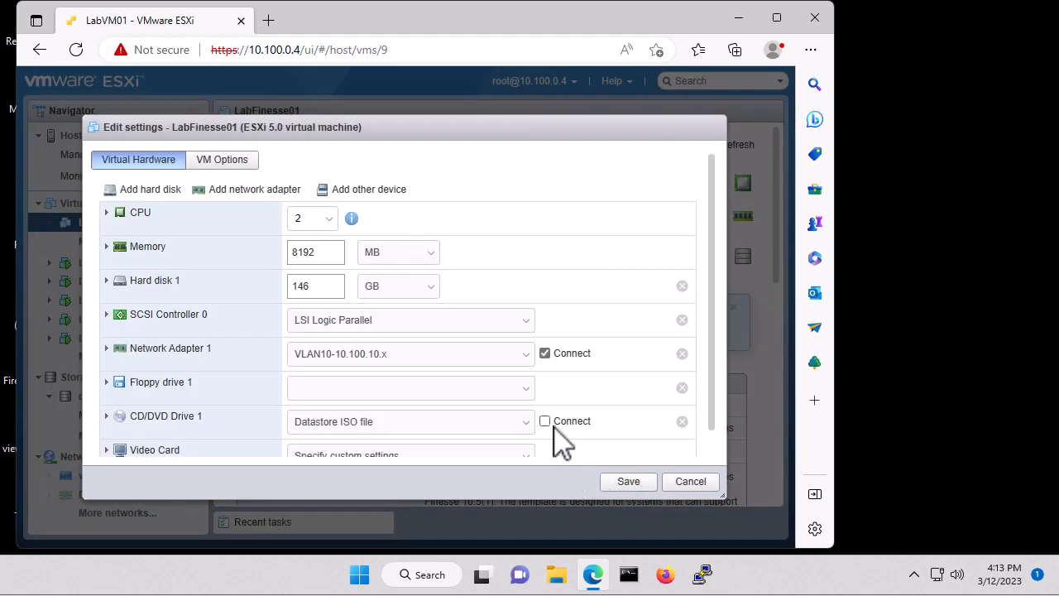
click(630, 483)
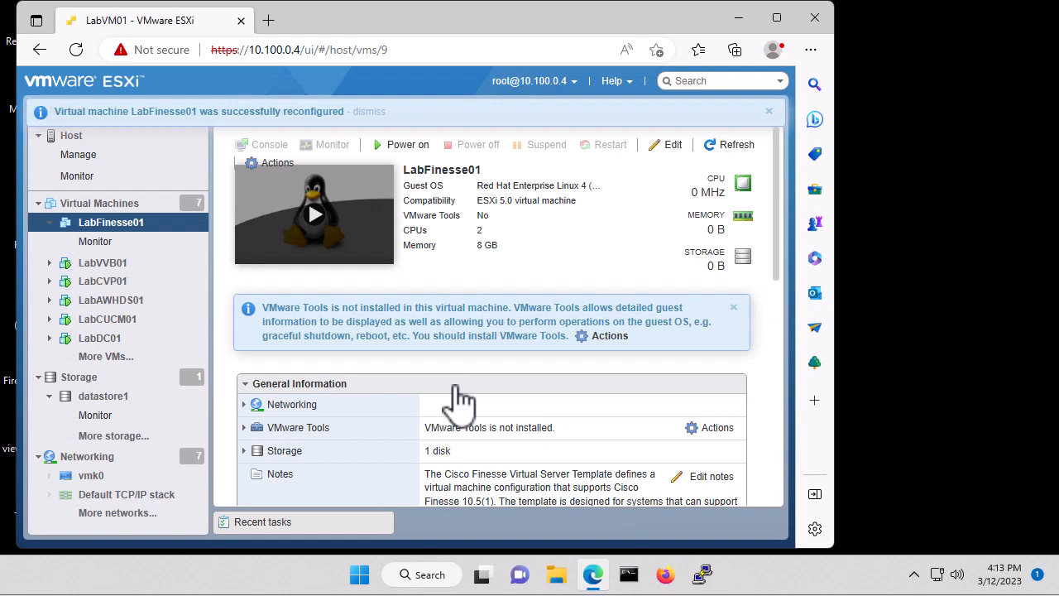
Power on LabFinesse01 and launch its remote console in a maximized window
click(408, 146)
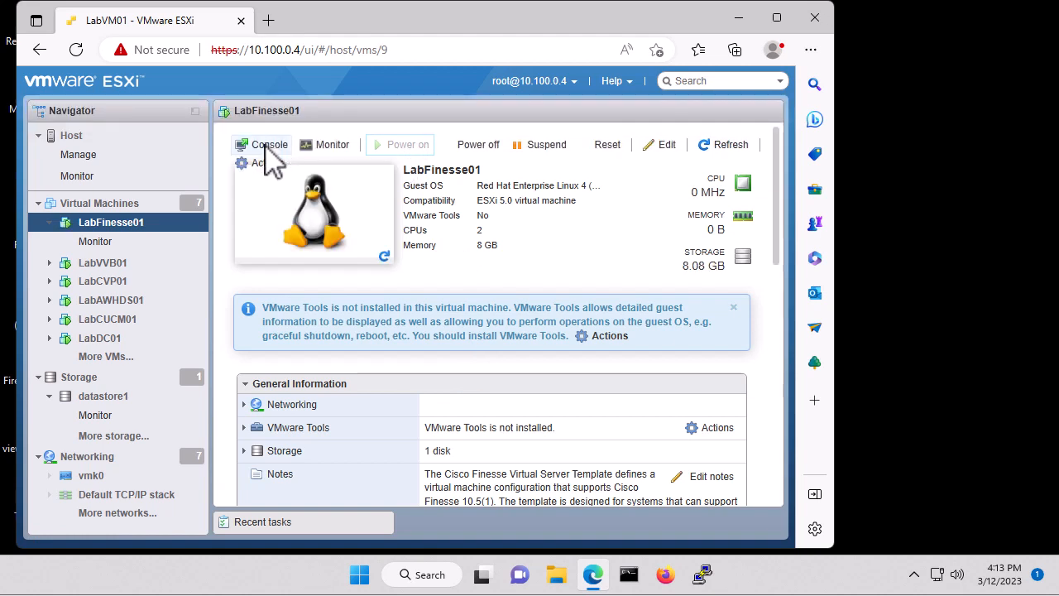
click(271, 147)
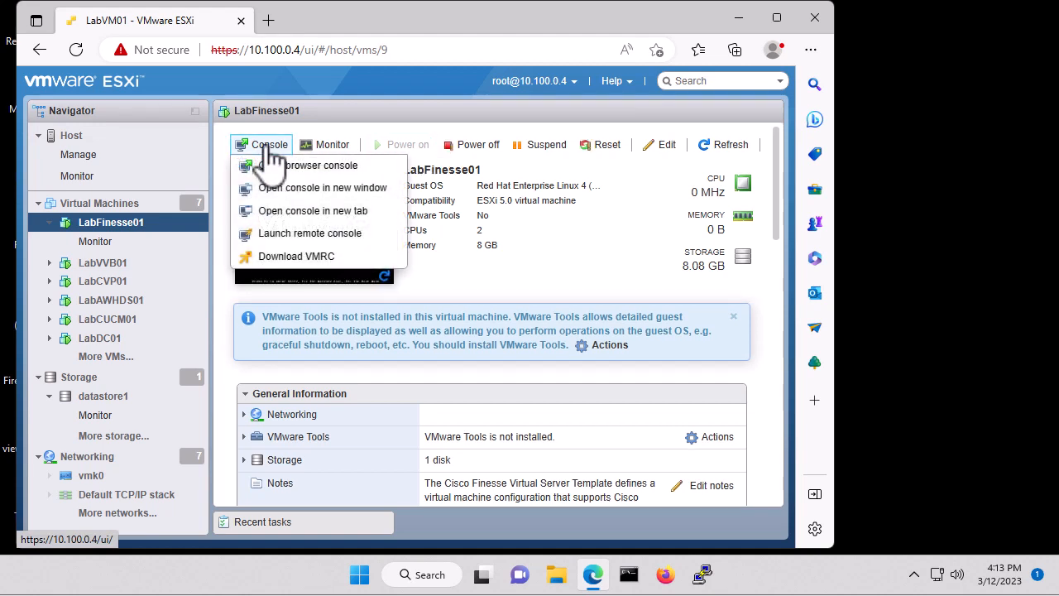
click(339, 238)
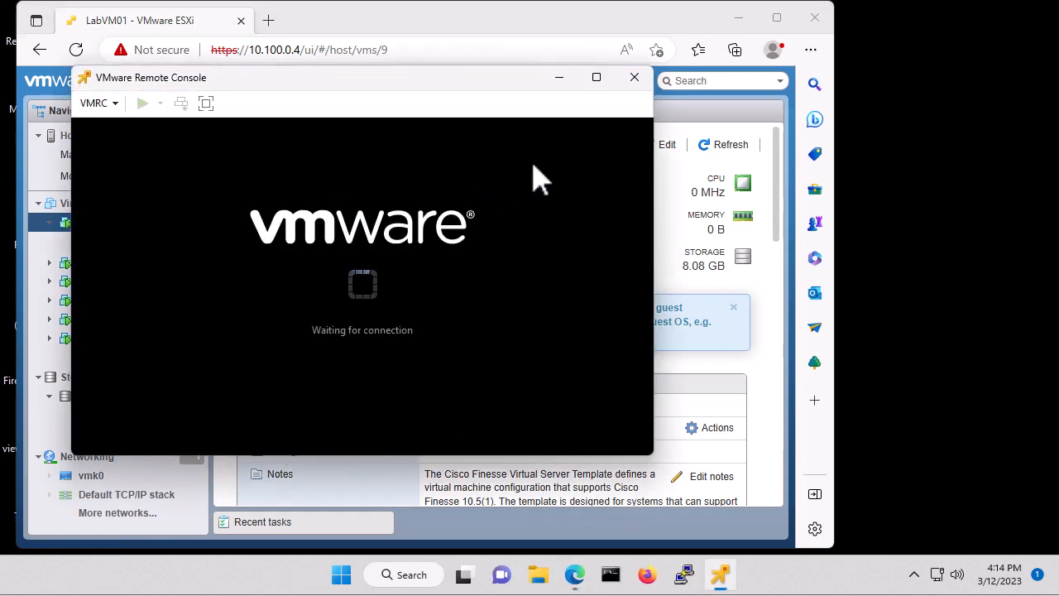
click(596, 77)
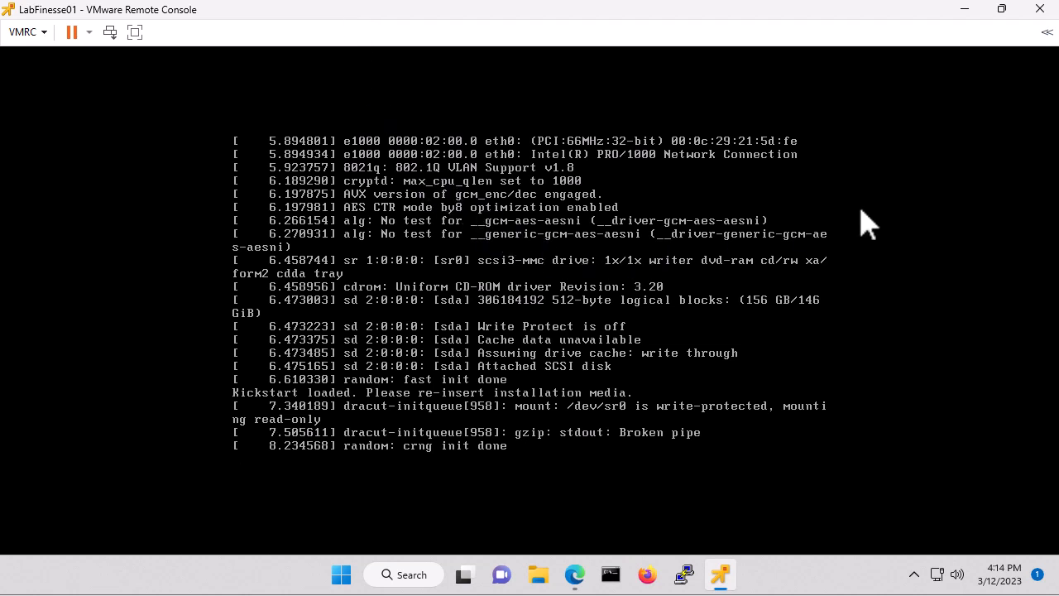
click(913, 199)
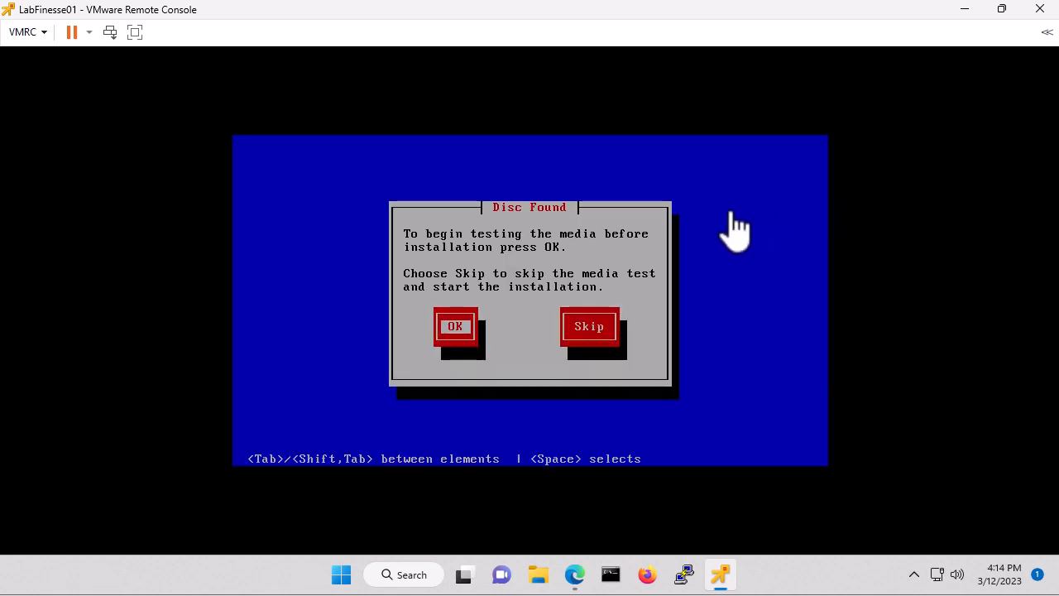
Skip the media test and select Cisco Finesse as the product to install
click(731, 211)
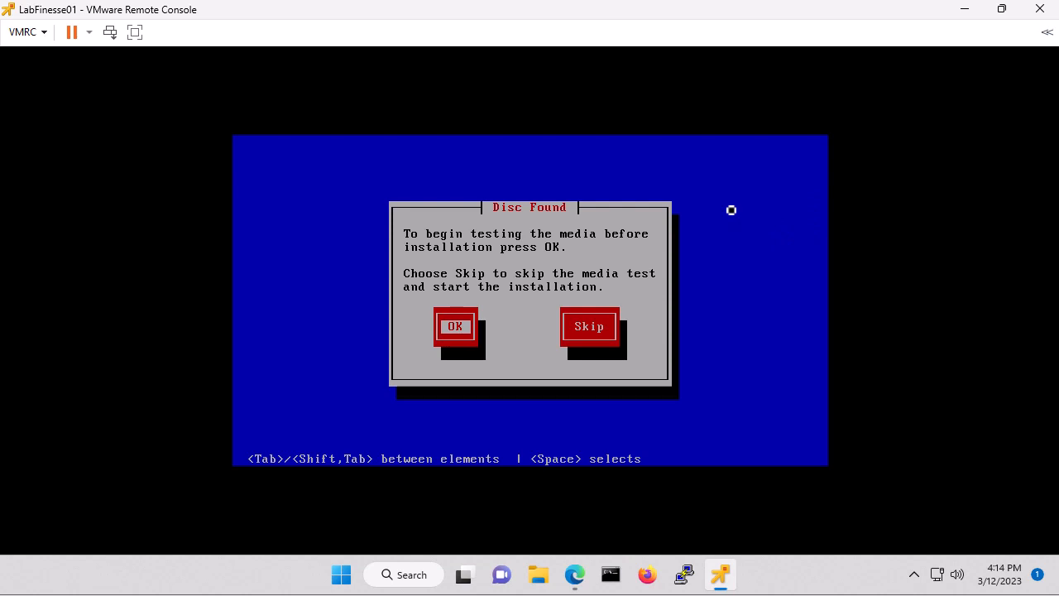
key(Tab)
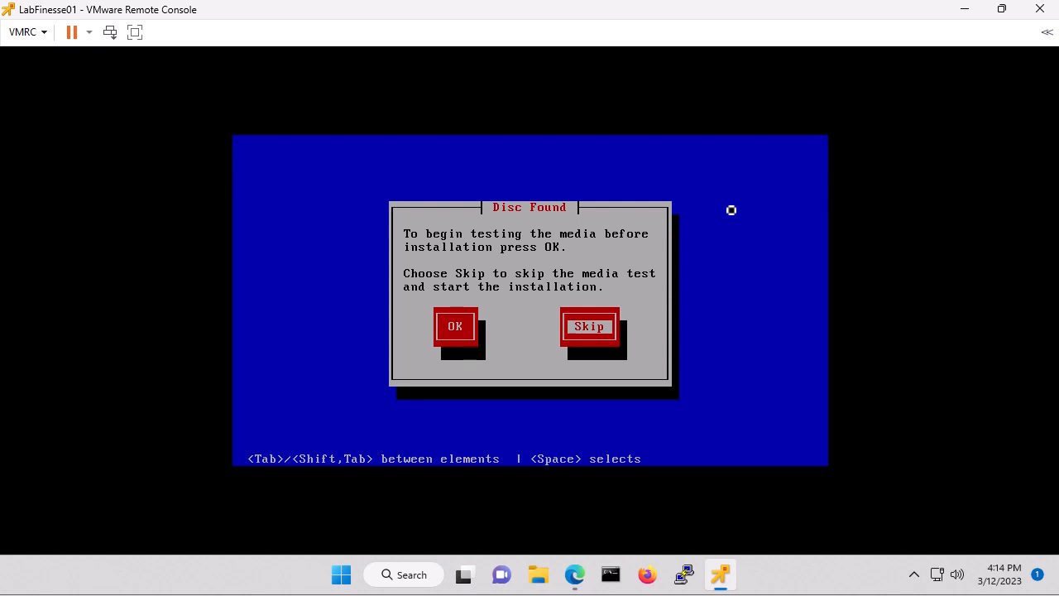
key(Return)
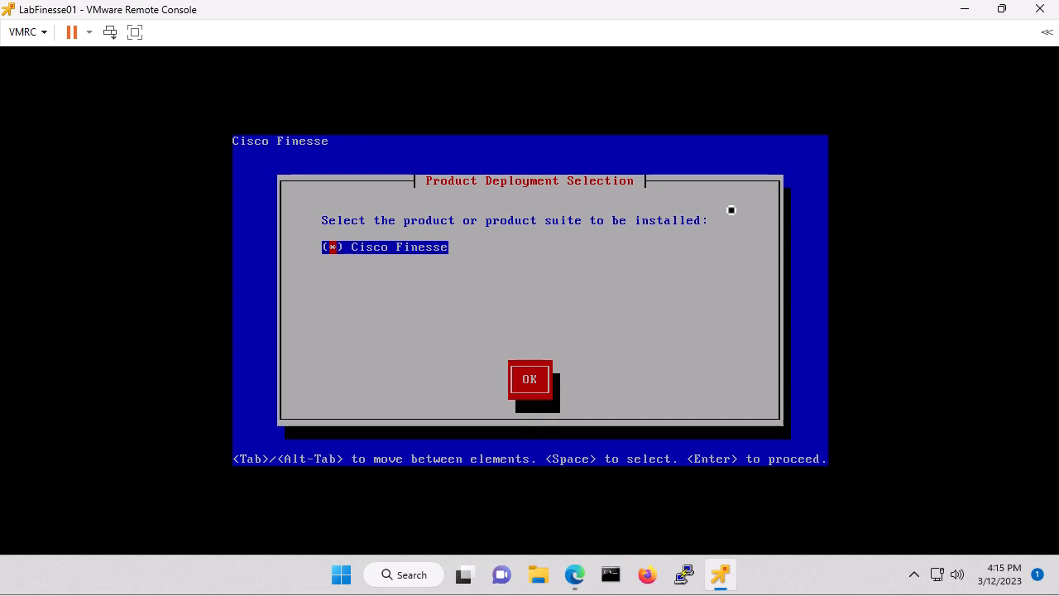
key(Tab)
key(Return)
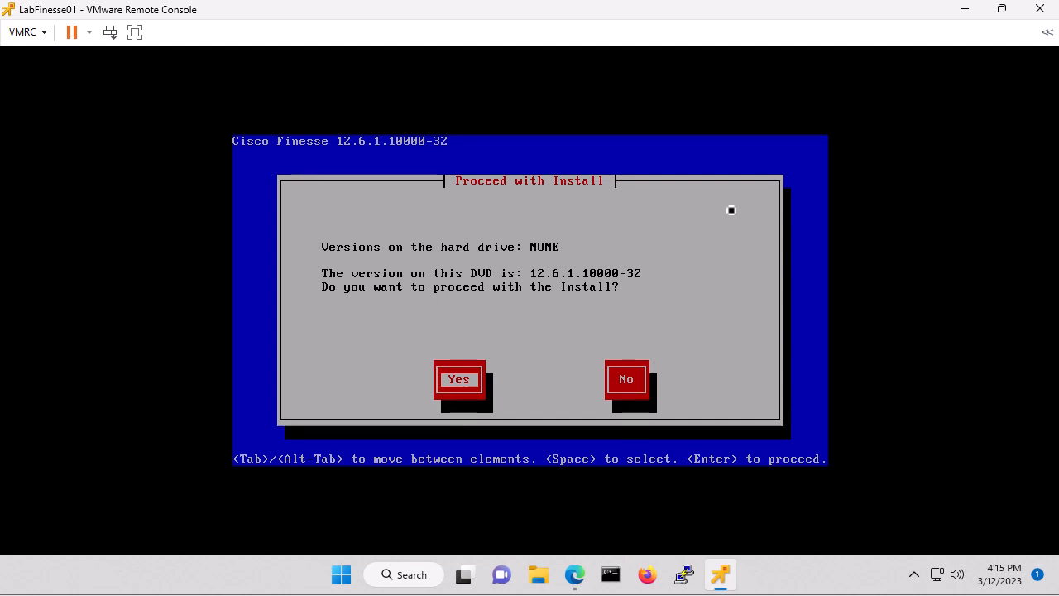
Confirm the installation, proceed with the Platform Installation Wizard, and continue the Basic install
key(Return)
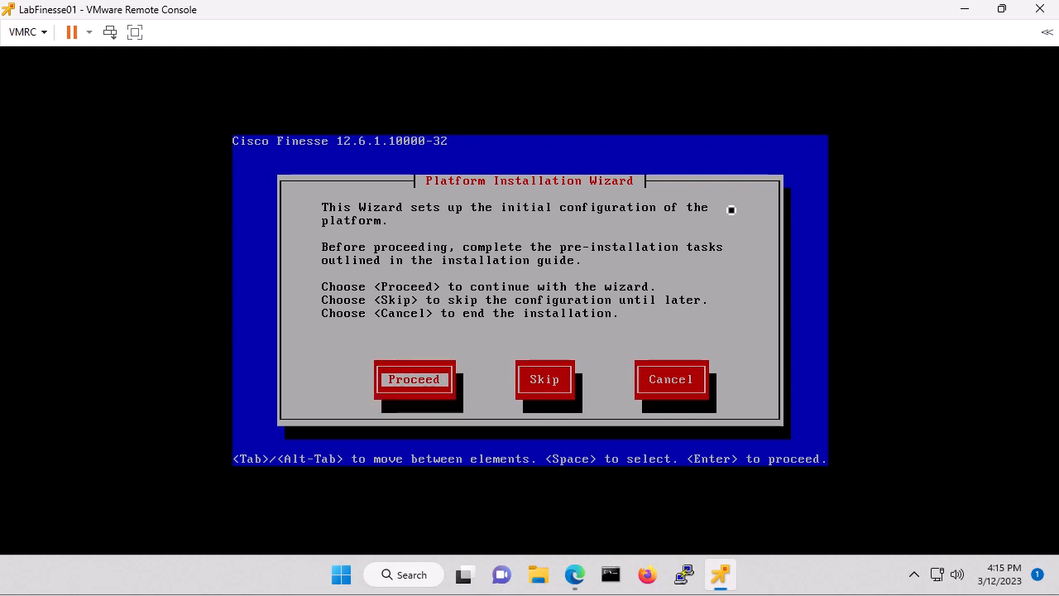
key(Return)
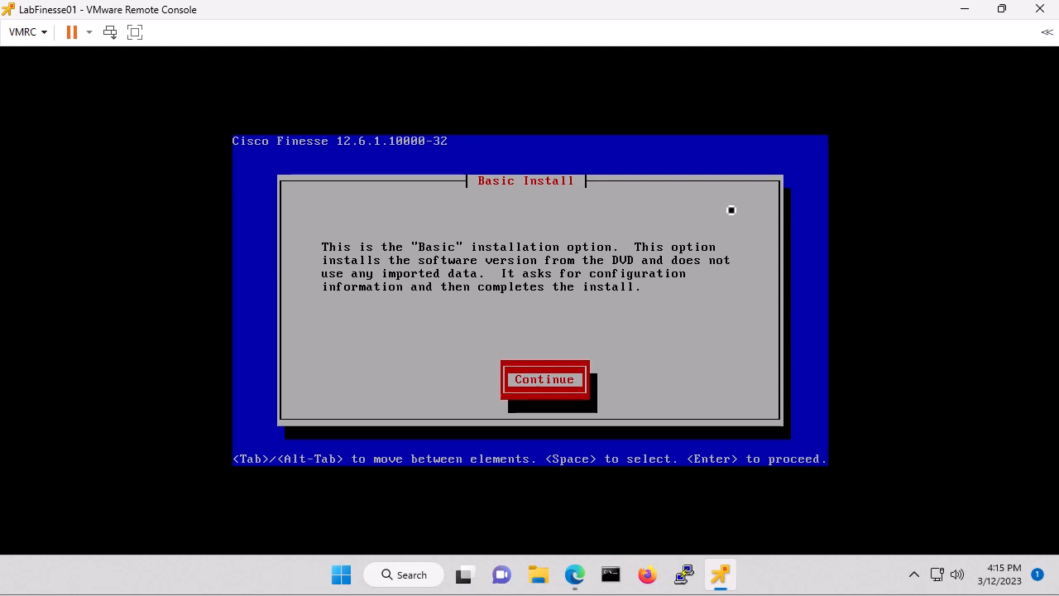
key(Return)
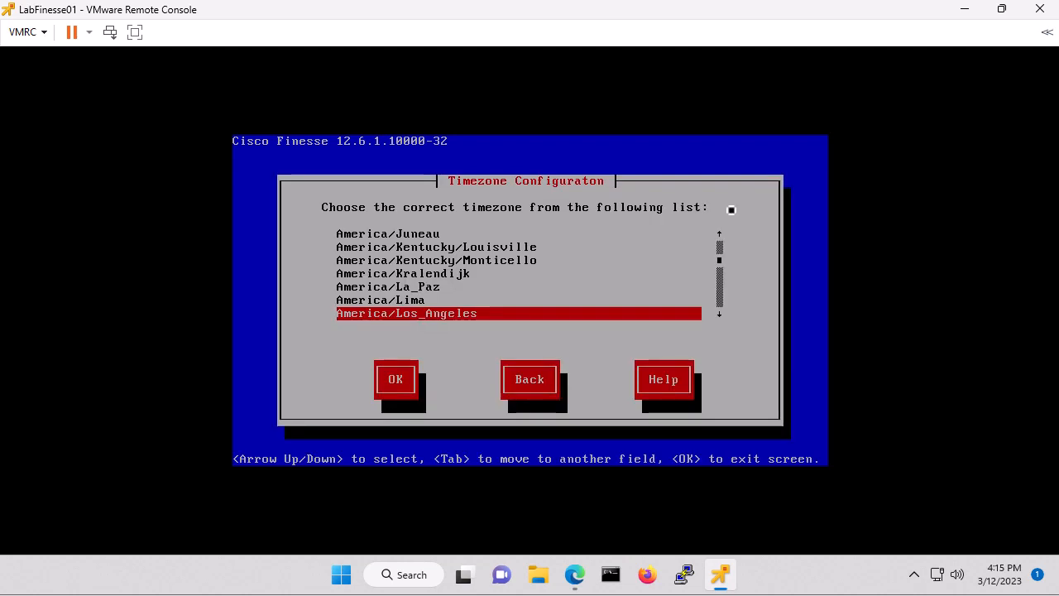
Choose America/Chicago as the timezone and confirm
key(Up)
key(Up)
key(Up)
key(Up)
key(Up)
key(Up)
key(Up)
key(Up)
key(Up)
key(Up)
key(Up)
key(Up)
key(Up)
key(Up)
key(Up)
key(Up)
key(Up)
key(Up)
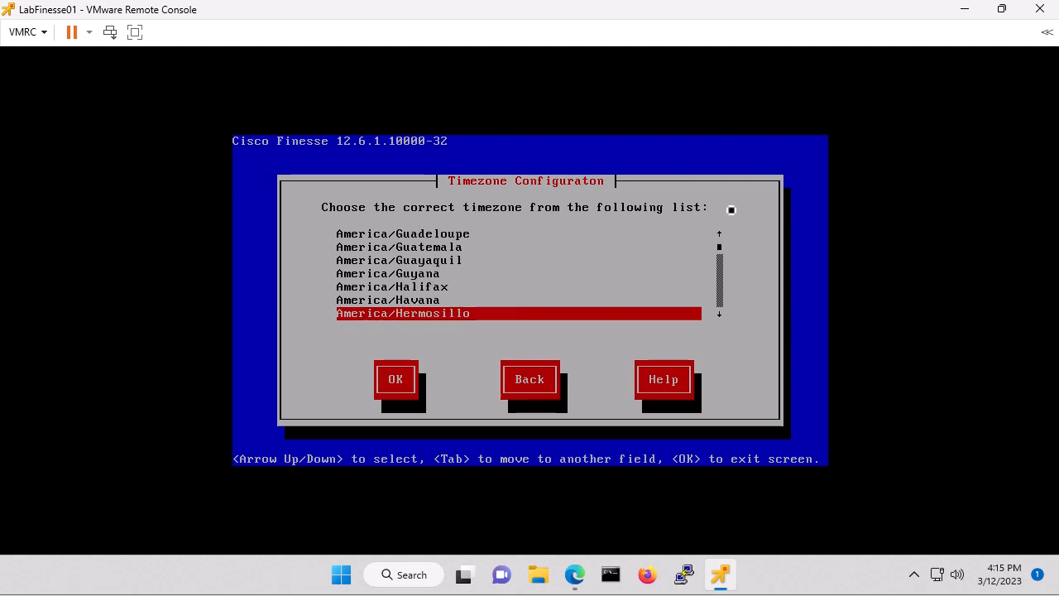
key(Up)
key(Up)
key(Up)
key(Up)
key(Up)
key(Up)
key(Up)
key(Up)
key(Up)
key(Up)
key(Up)
key(Up)
key(Up)
key(Up)
key(Up)
key(Up)
key(Up)
key(Up)
key(Up)
key(Up)
key(Up)
key(Up)
key(Up)
key(Up)
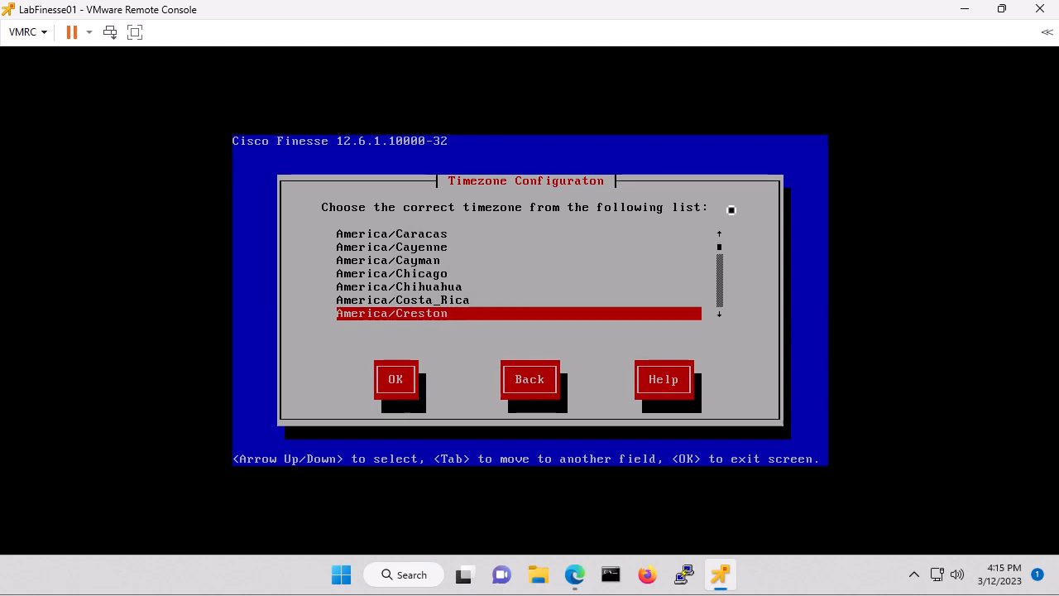
key(Down)
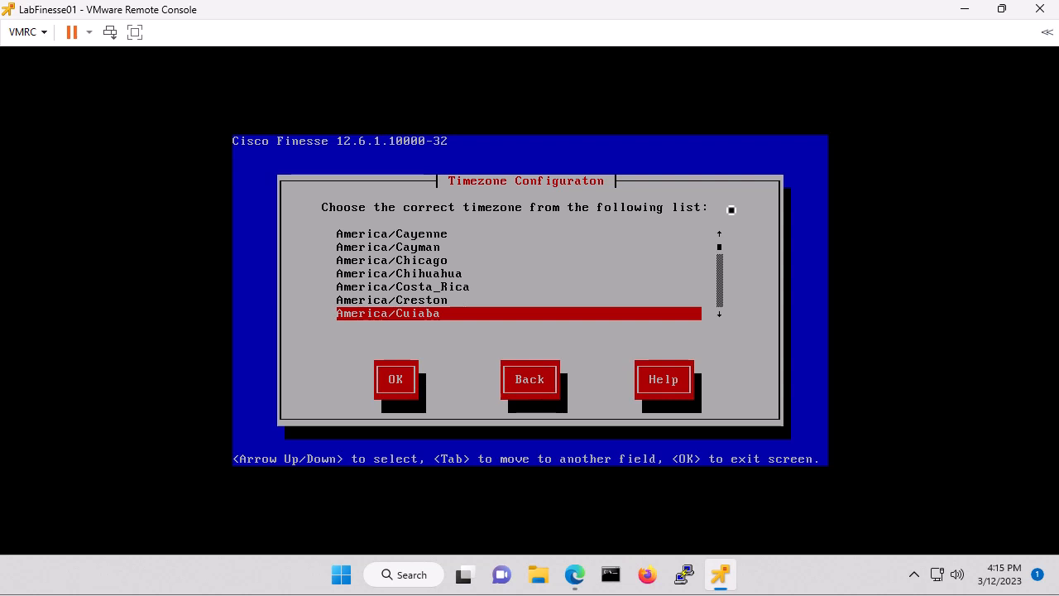
key(Up)
key(Up)
key(Up)
key(Up)
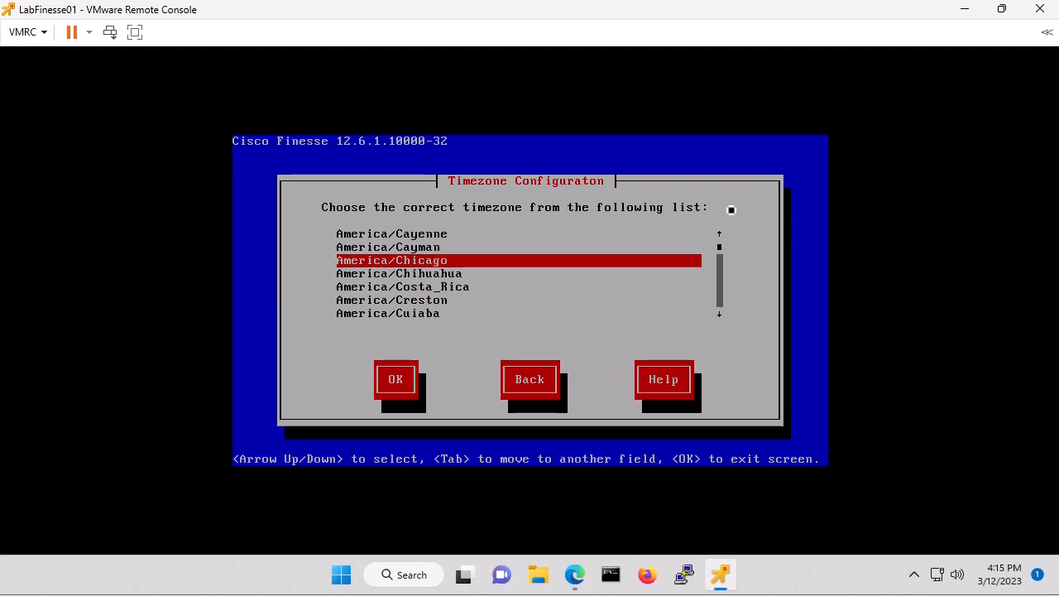
key(Tab)
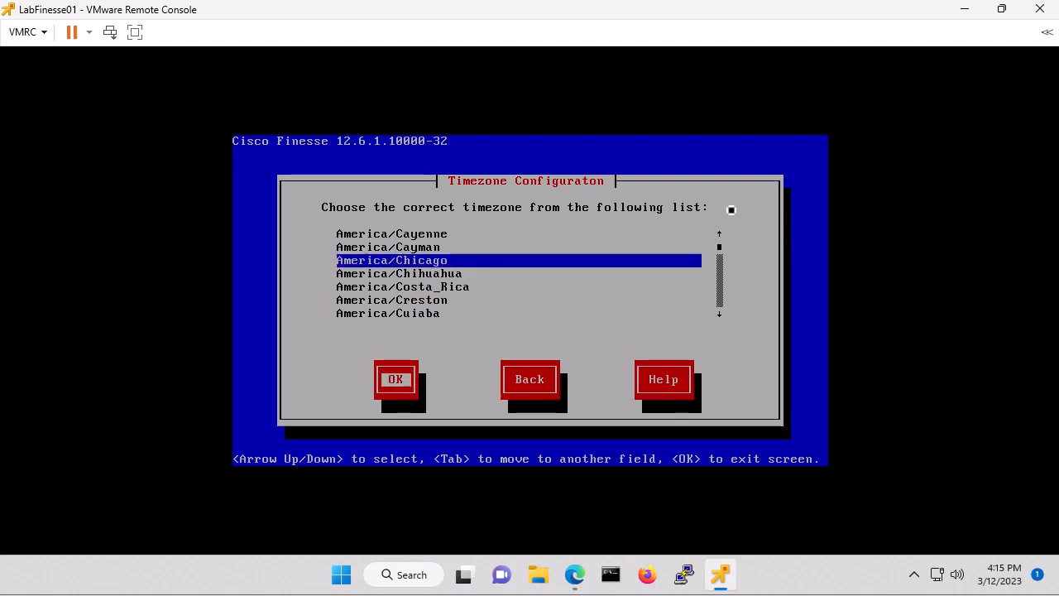
key(Return)
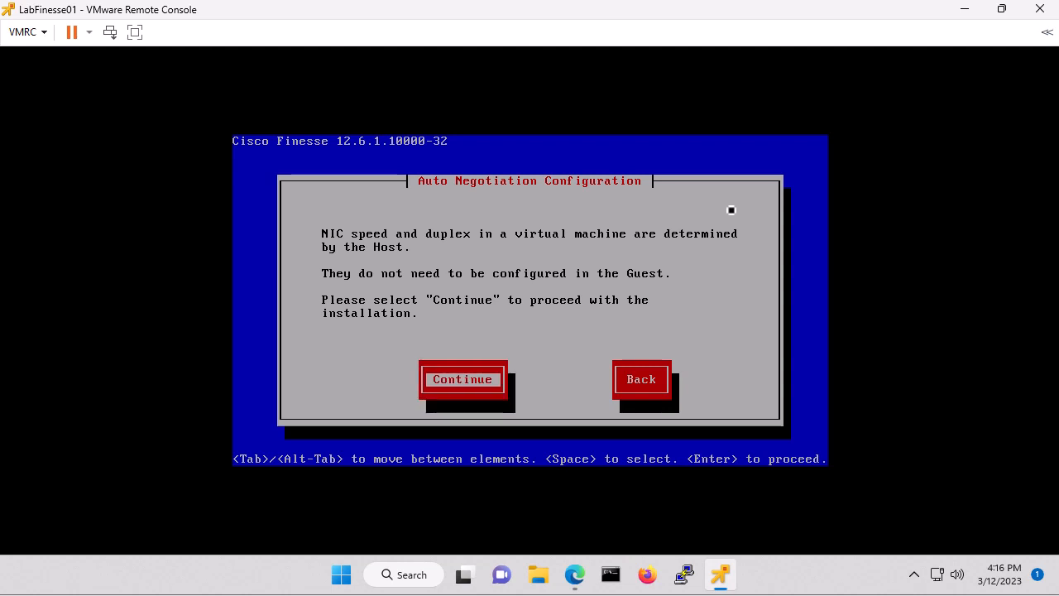
Continue past auto negotiation and keep the default MTU size
key(Return)
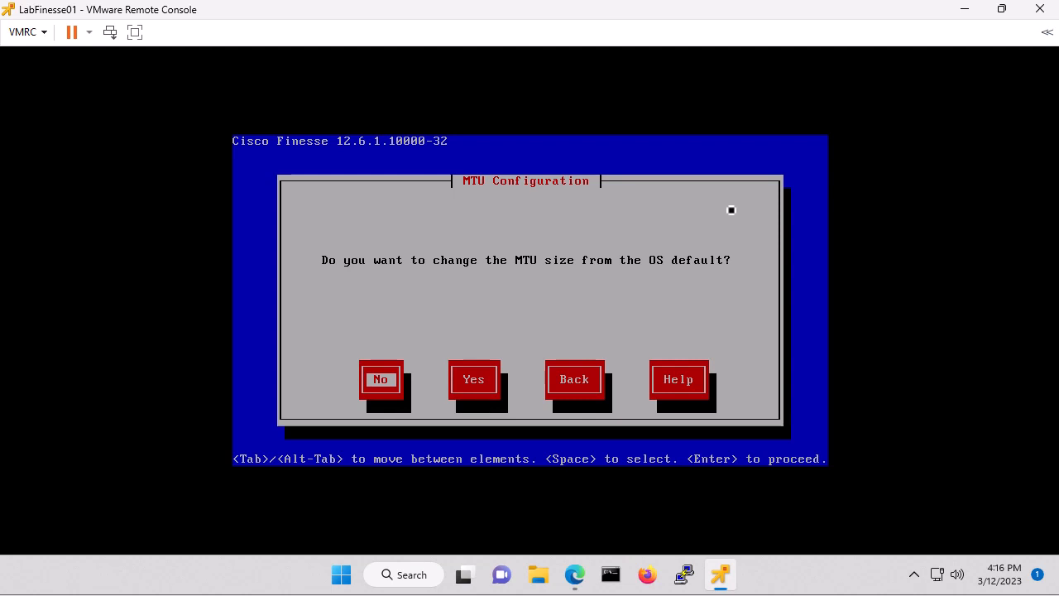
key(Return)
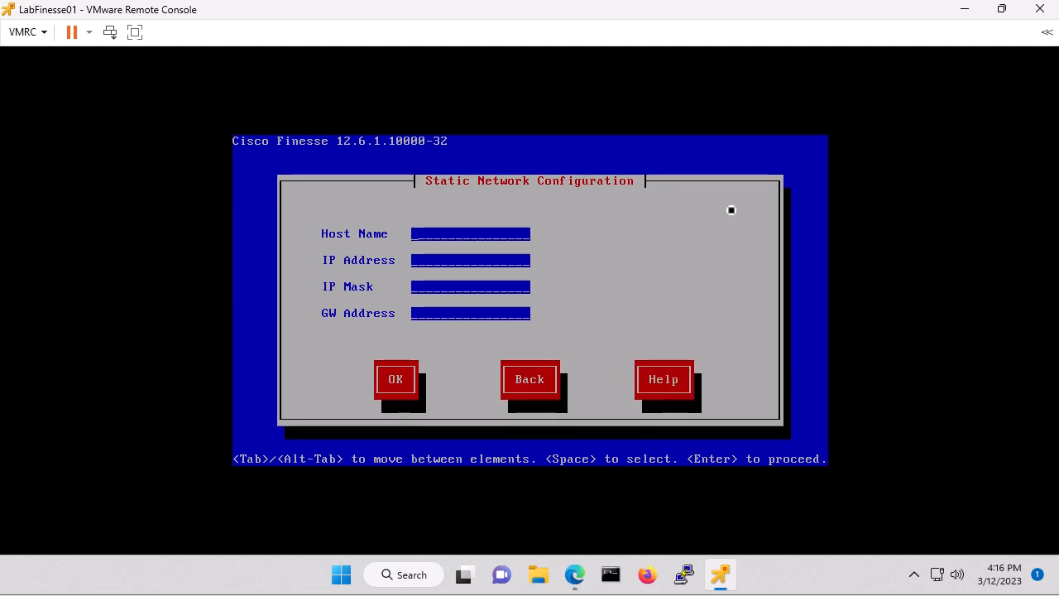
Enter LabFinesse01 as the host name and begin the IP address with 10
text(LabFines)
text(sse01)
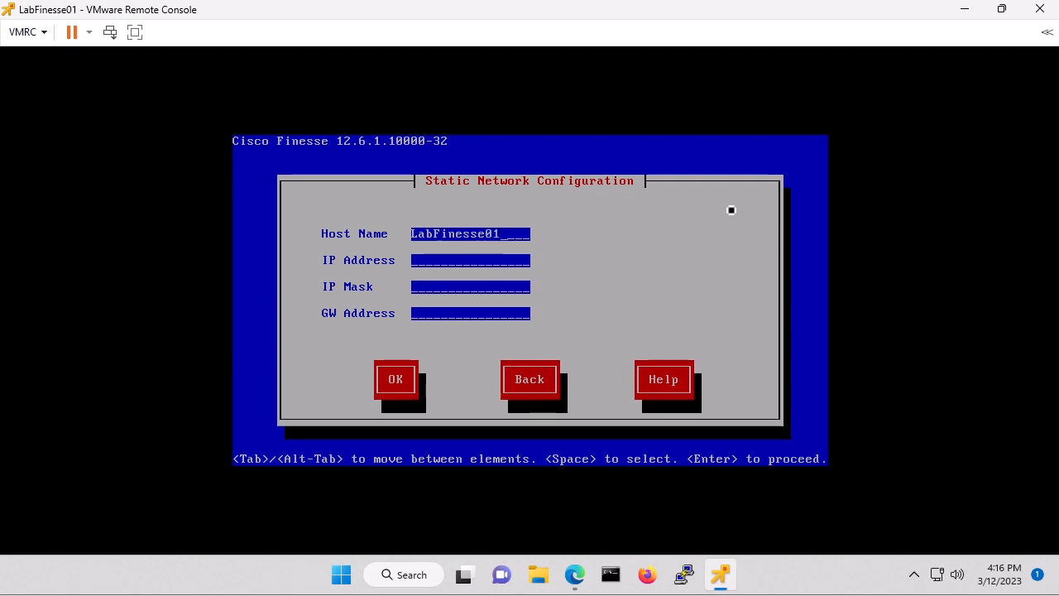
key(Tab)
text(10)
key(Tab)
Shorten the host name to LabFin01 and set the IP address to 10.100.10.71
key(Tab)
key(Tab)
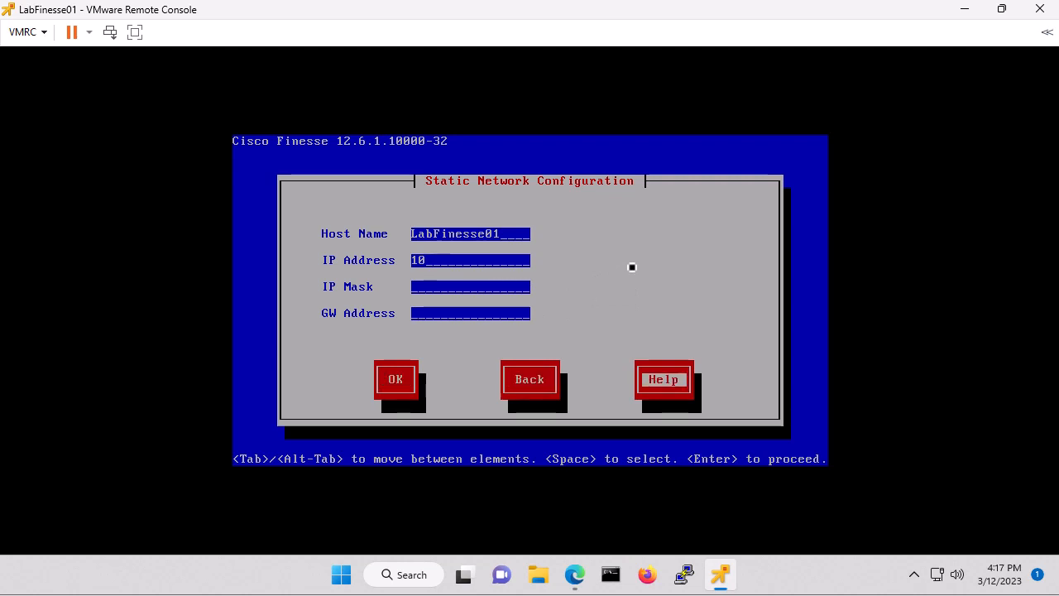
key(Tab)
key(BackSpace)
key(BackSpace)
key(BackSpace)
key(BackSpace)
key(BackSpace)
key(BackSpace)
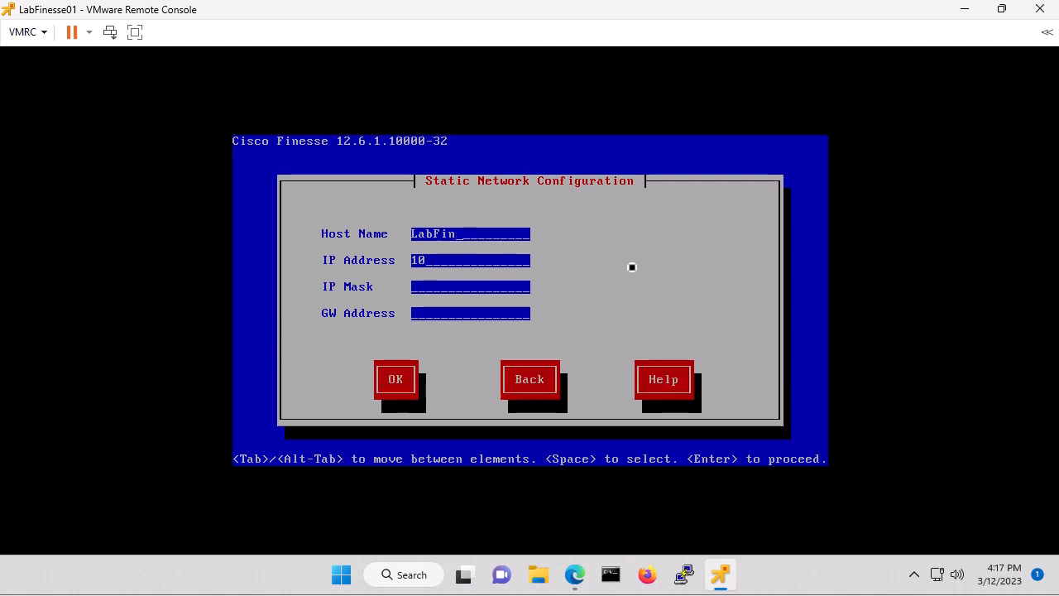
text(0110)
text(.100.10.7)
text(1)
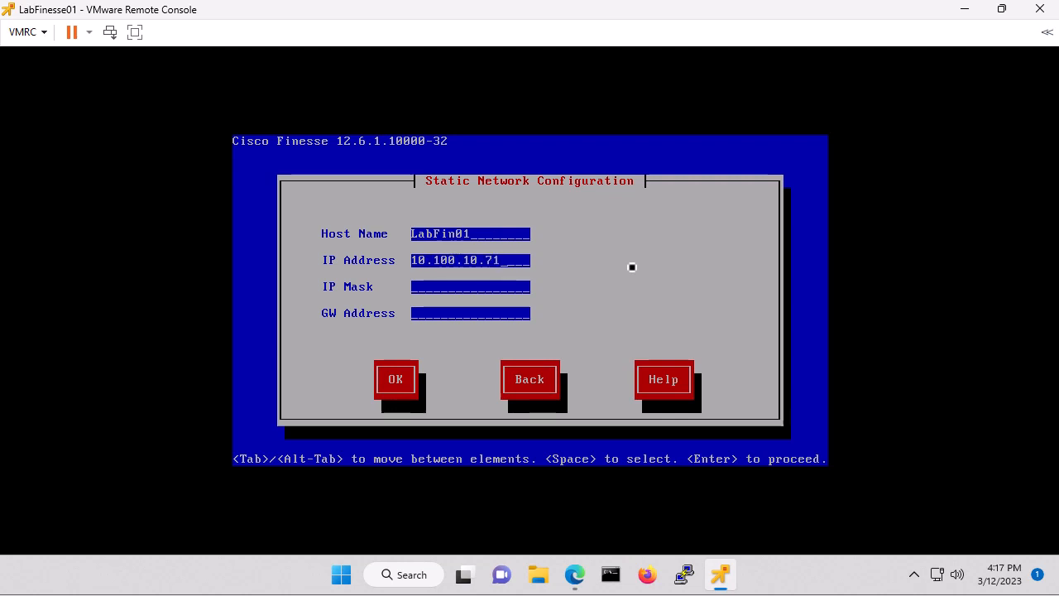
Set the IP mask to 255.255.255.0 and the gateway address to 10.100.10.1, then accept the static network configuration
key(Tab)
text(255)
text(/)
text(255.25)
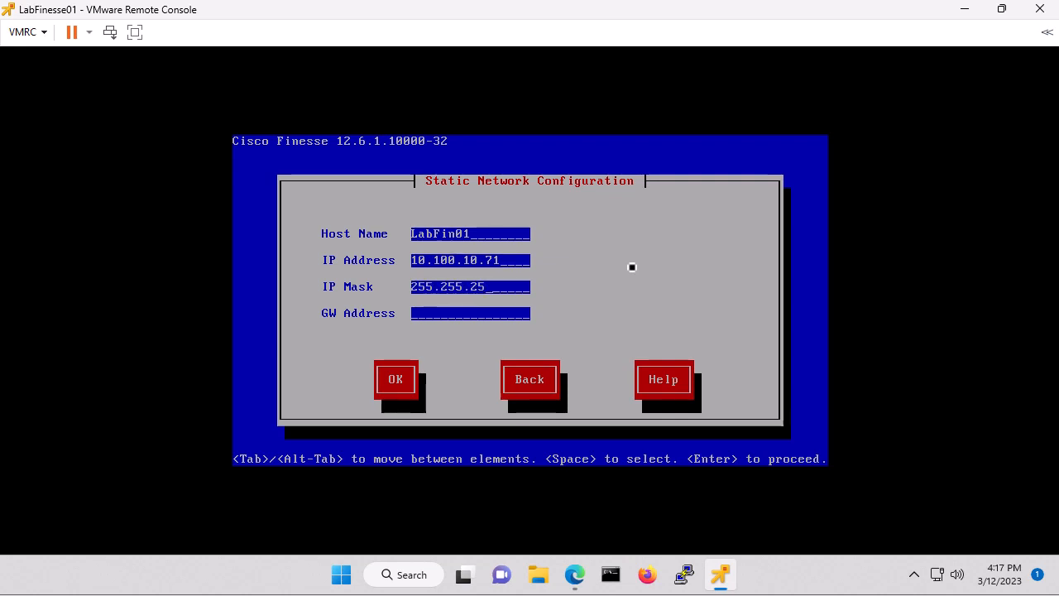
text(5.010.100.10.1)
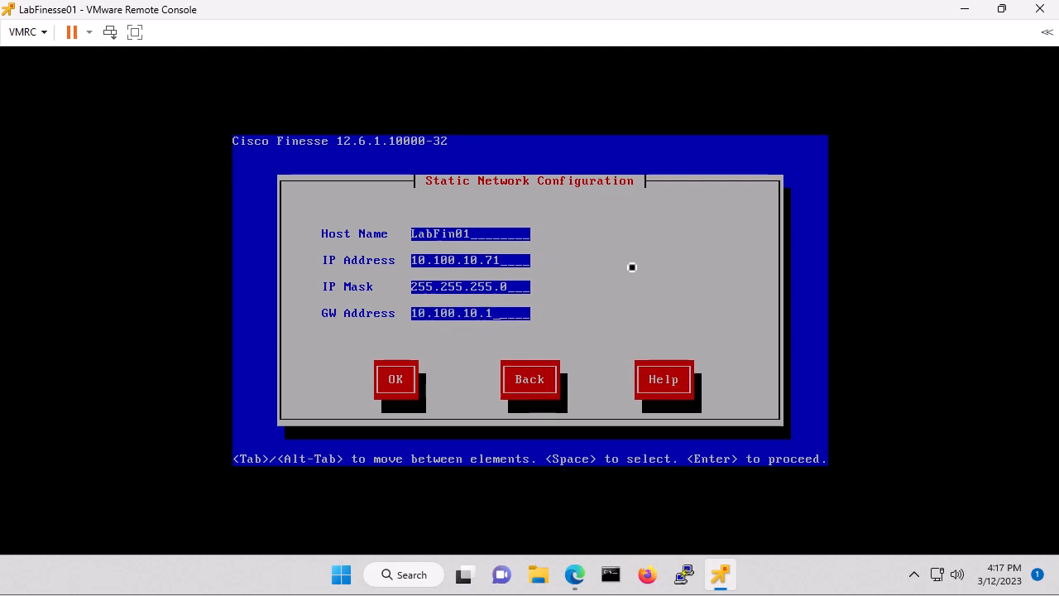
key(Tab)
key(Return)
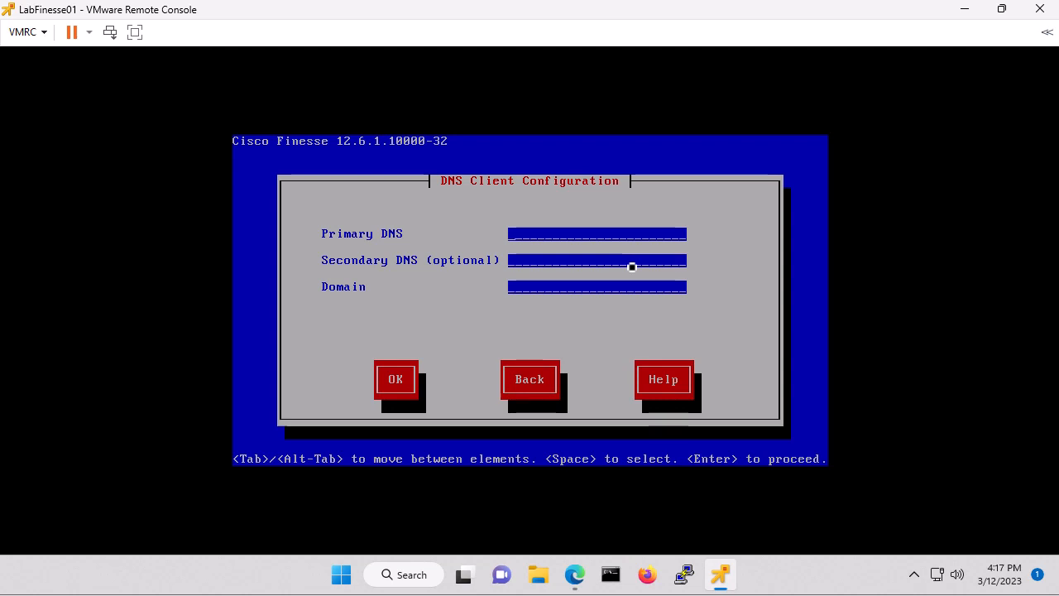
Set primary DNS 10.100.10.11, secondary DNS 10.100.10.12 and domain myhomelabs.us, then accept the DNS client configuration
text(10.100.10.11)
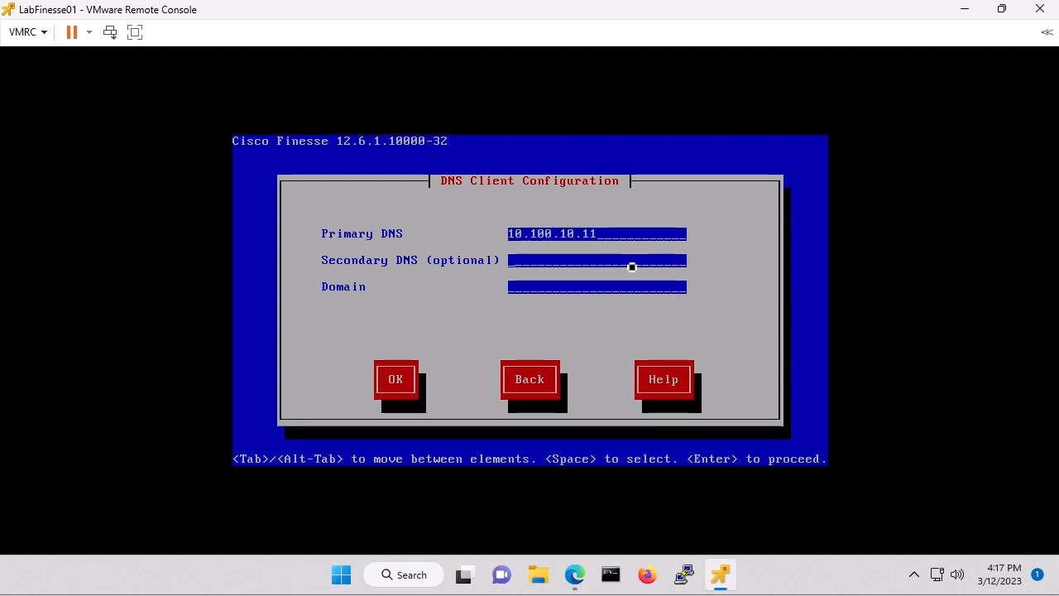
text(10.100.10.12)
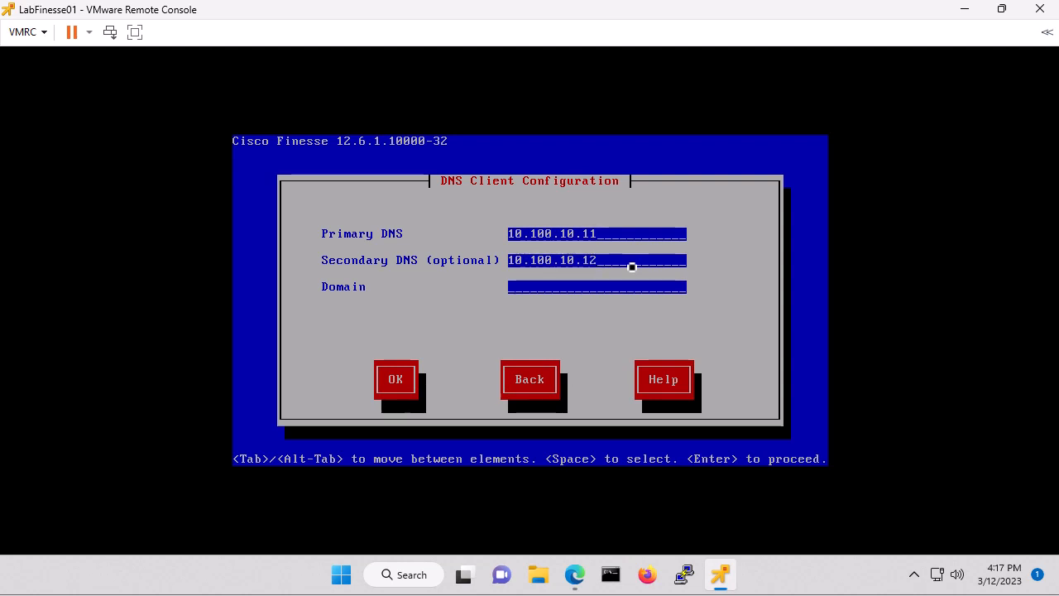
text(myhomelabs)
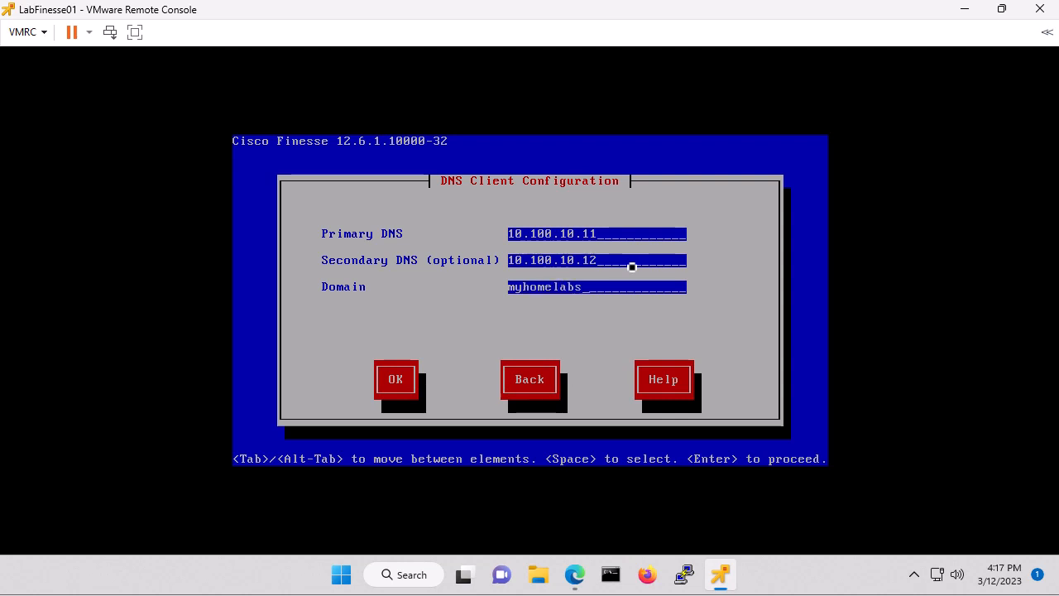
text(.us)
key(Tab)
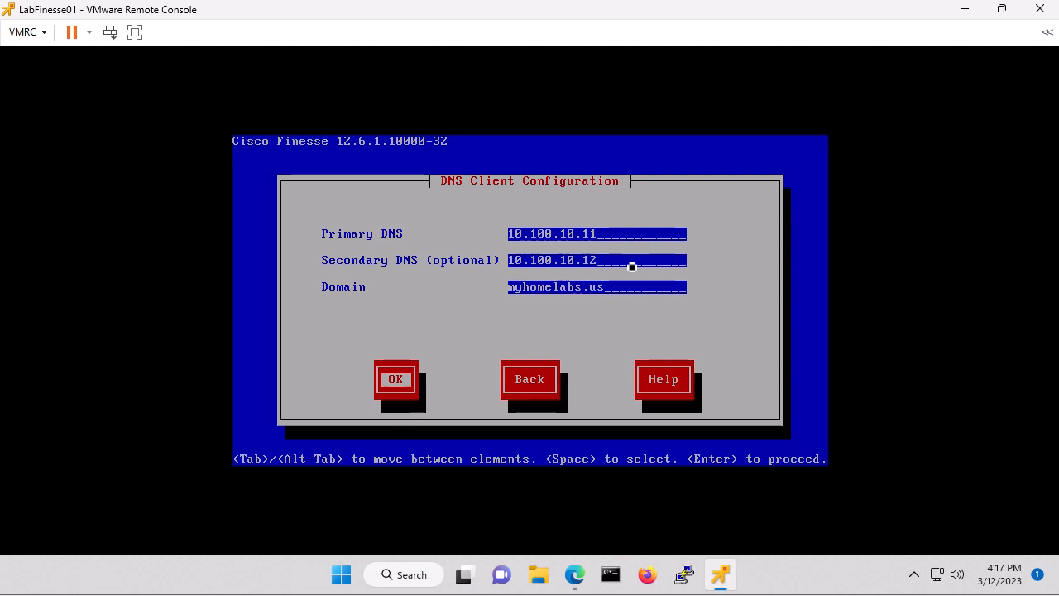
key(Return)
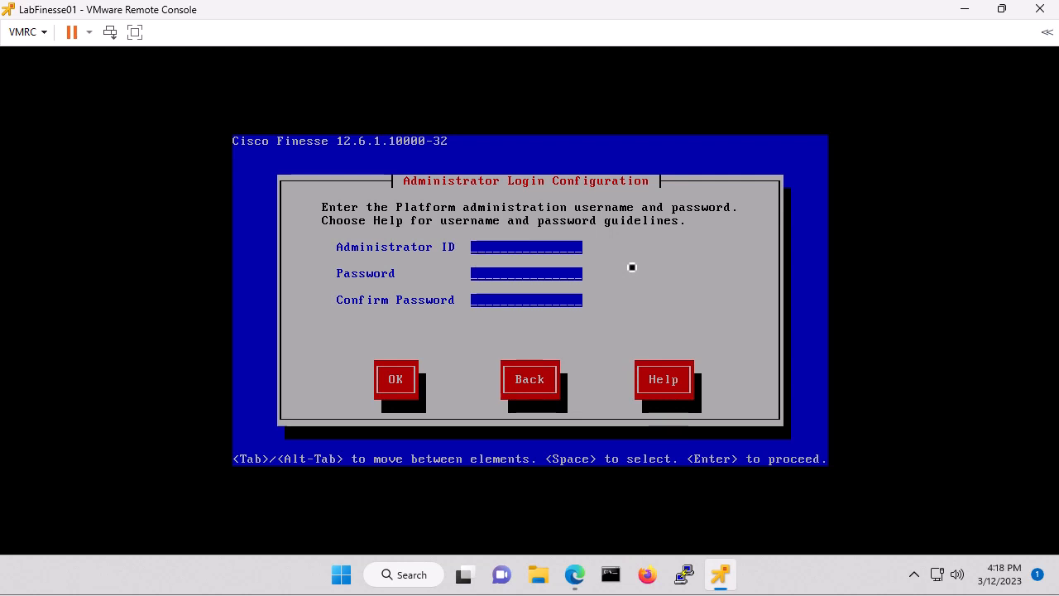
Set the platform Administrator ID to administrator, enter and confirm the administrator password, and accept
text(admin)
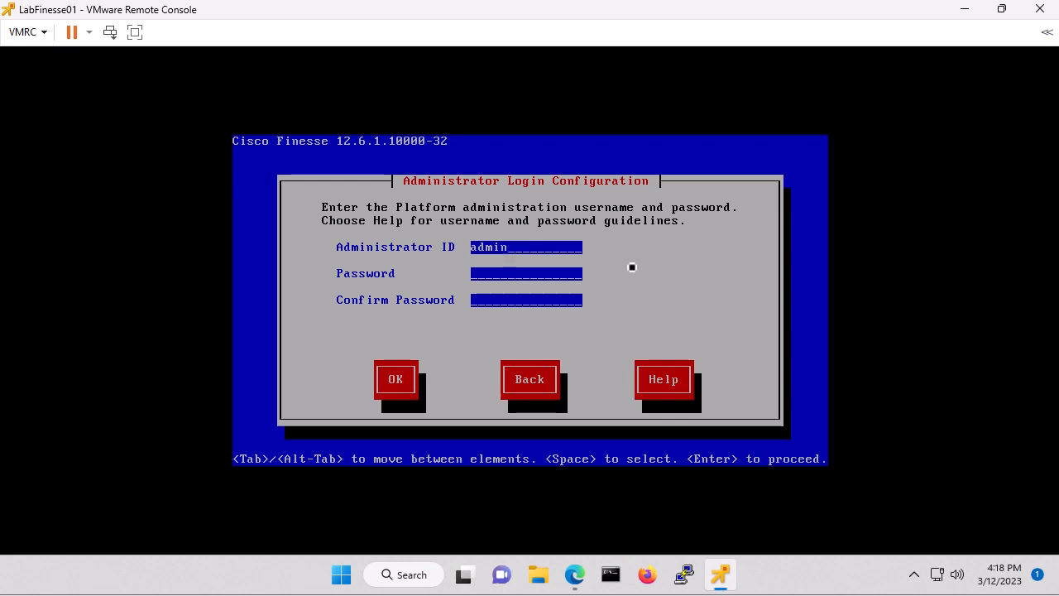
text(istrator)
key(Tab)
text(***********)
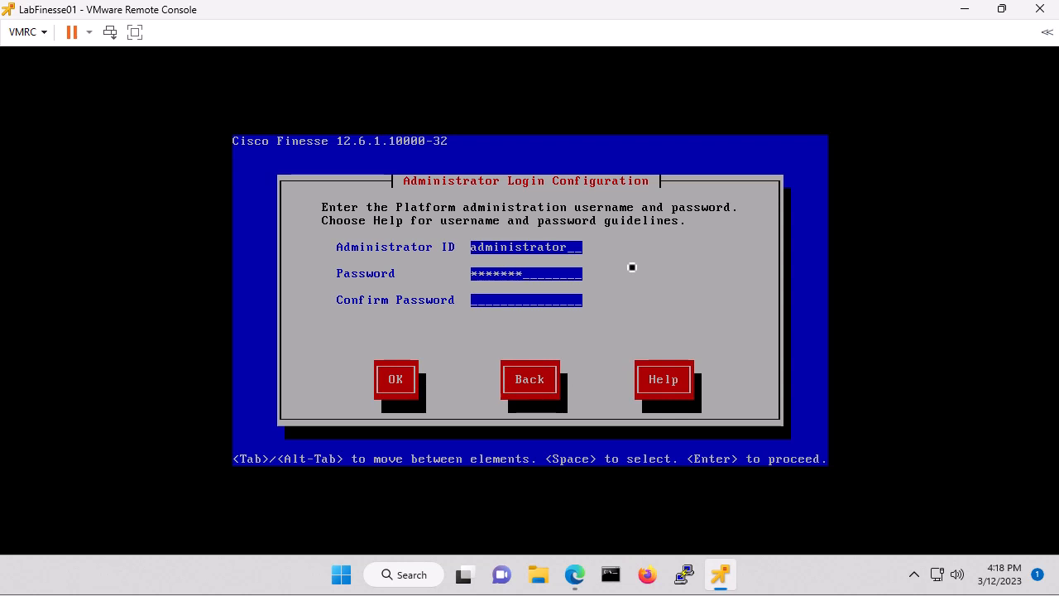
key(Tab)
text(**********)
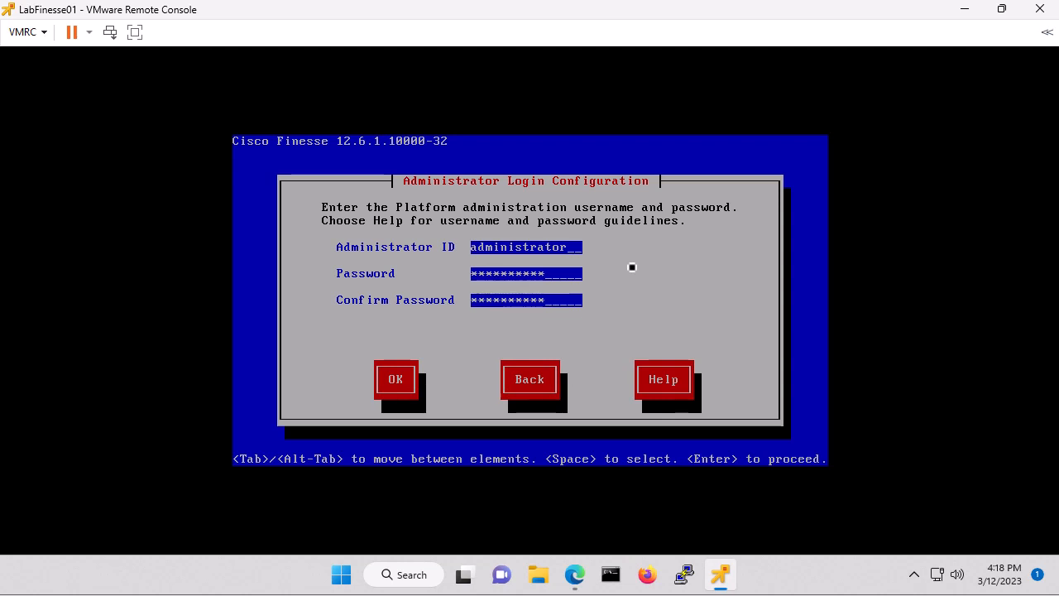
key(Tab)
key(Return)
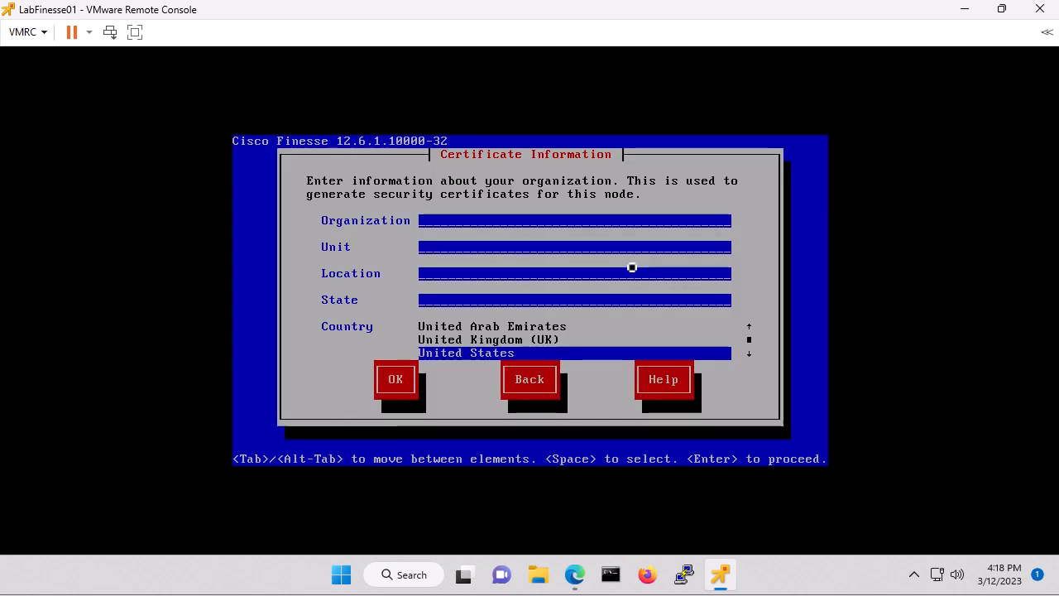
Fill certificate information: organization myhomelabs.us, unit Lab, location Here, state Missouri, country United States, and accept
text(myhomelab)
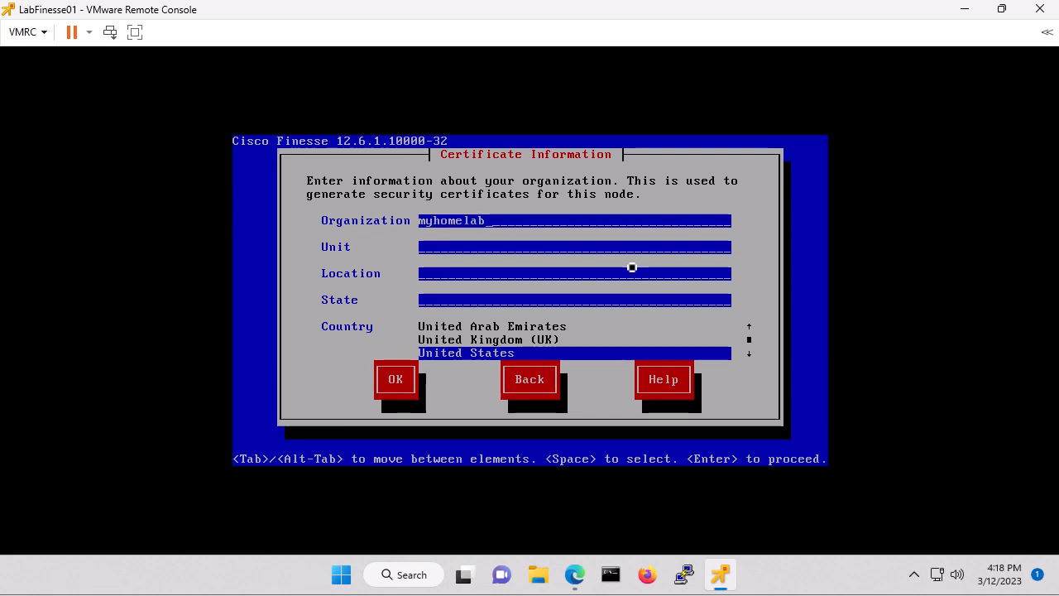
text(s.us)
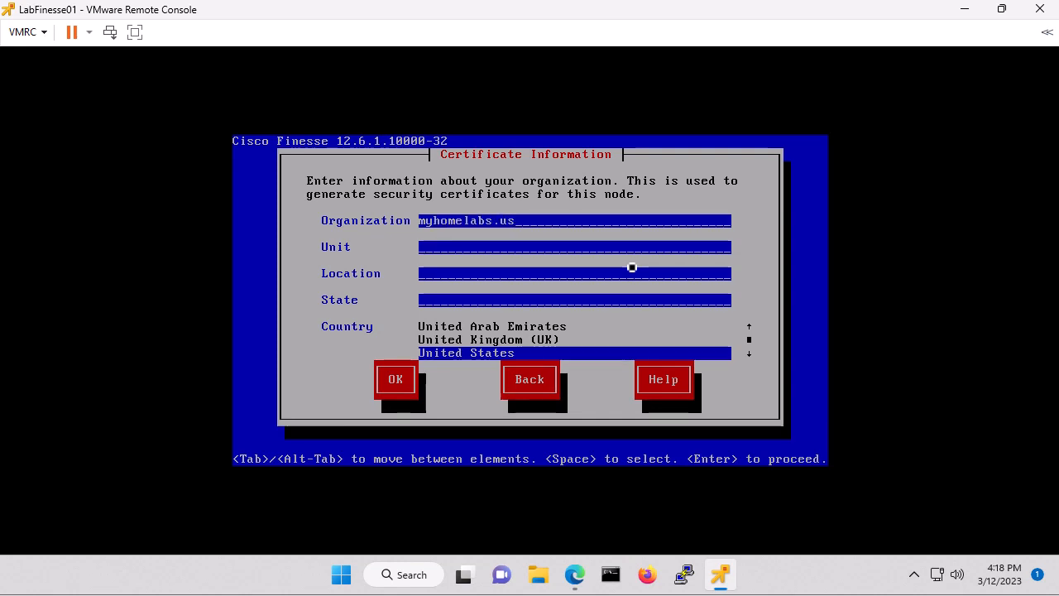
key(Tab)
text(Lab)
key(Tab)
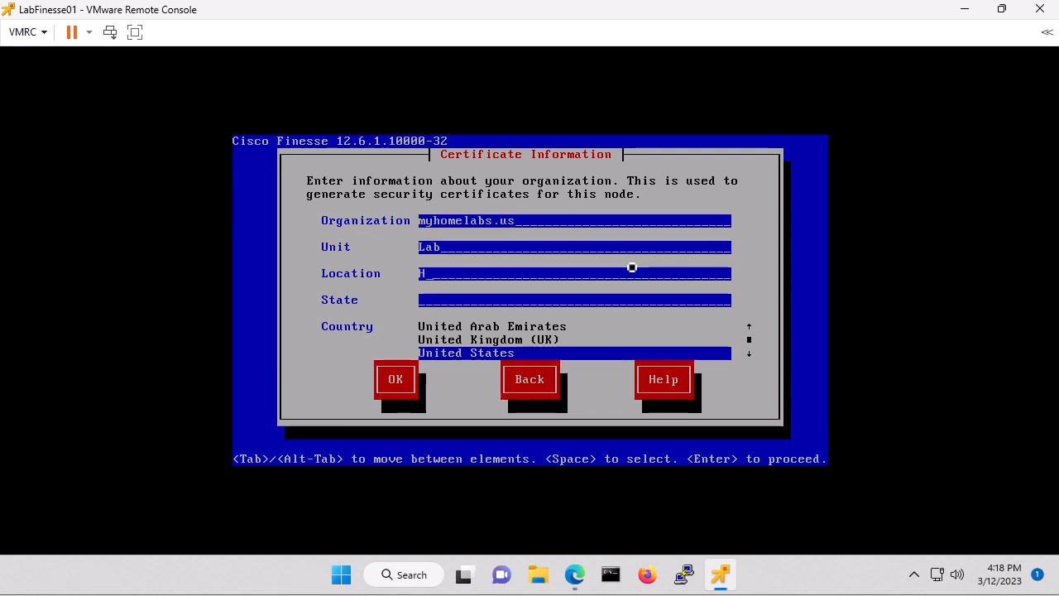
text(Here)
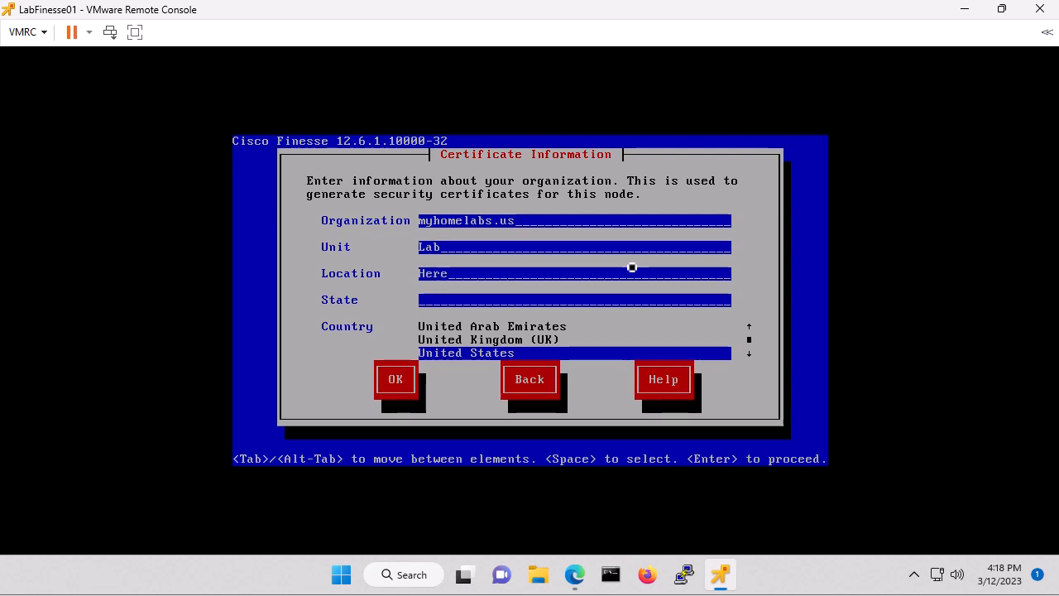
key(Tab)
text(Missouri)
key(Tab)
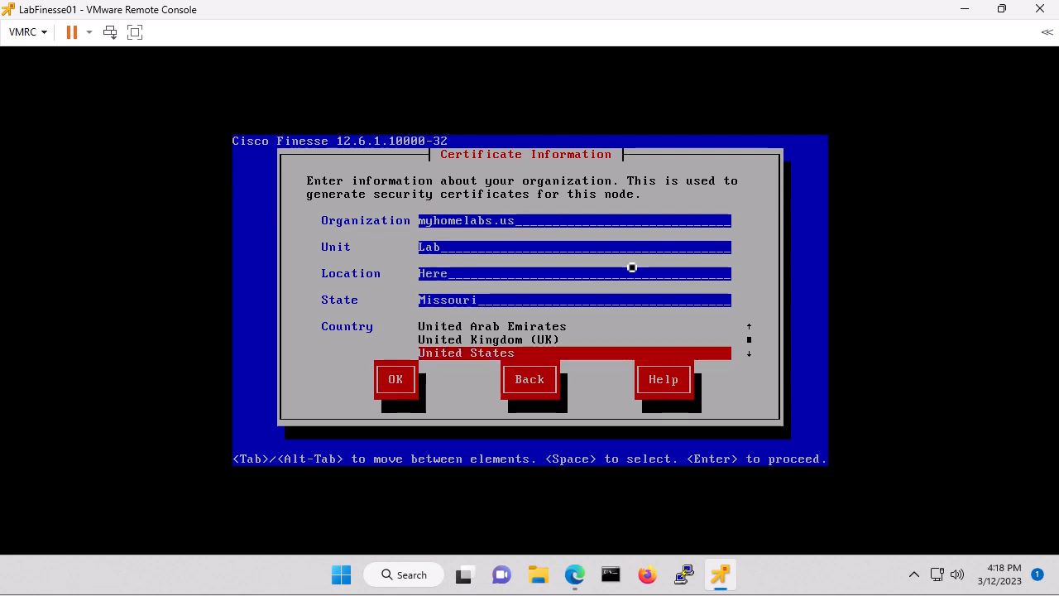
key(Tab)
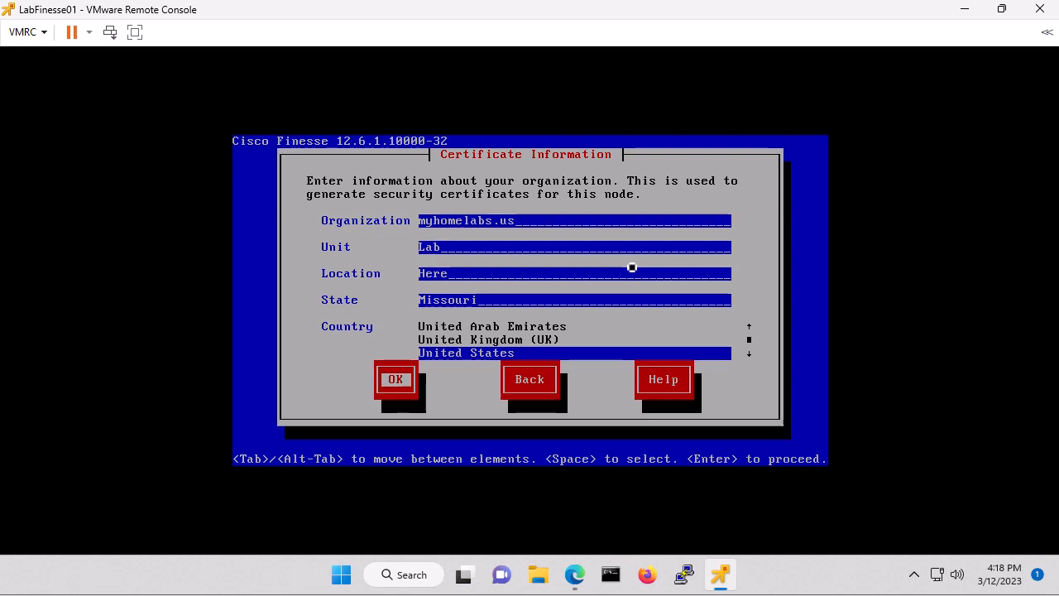
key(Return)
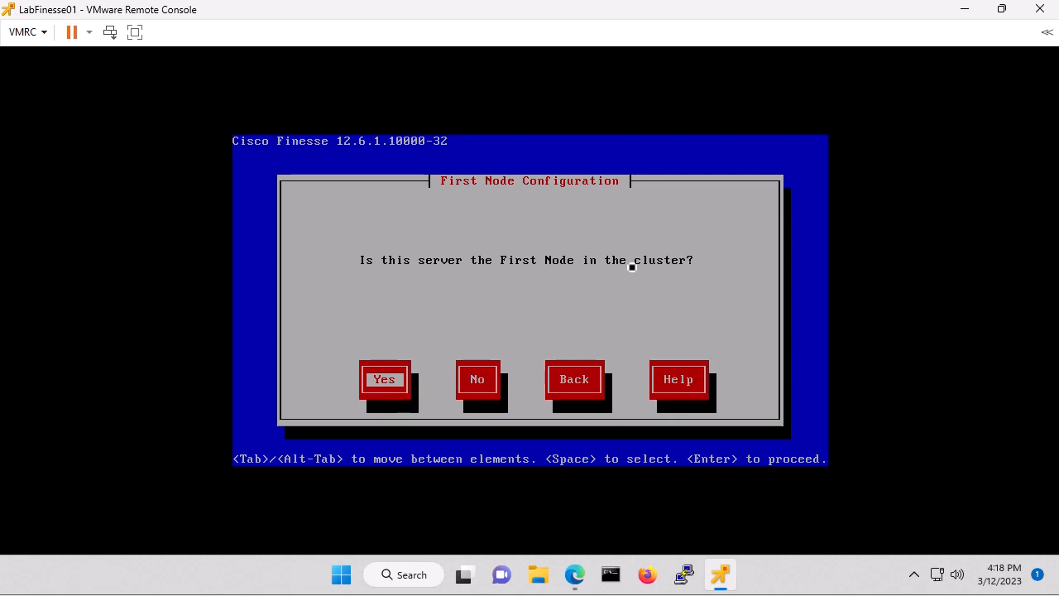
Designate this server as the first cluster node and add NTP servers 10.100.10.11 and 10.100.10.12
key(Return)
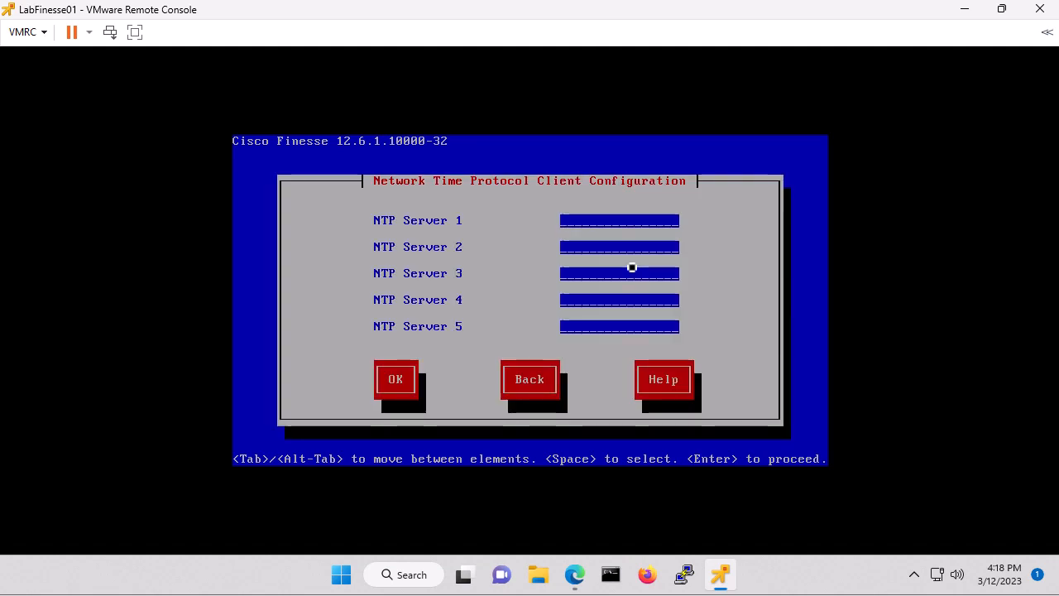
text(10.100.10.11)
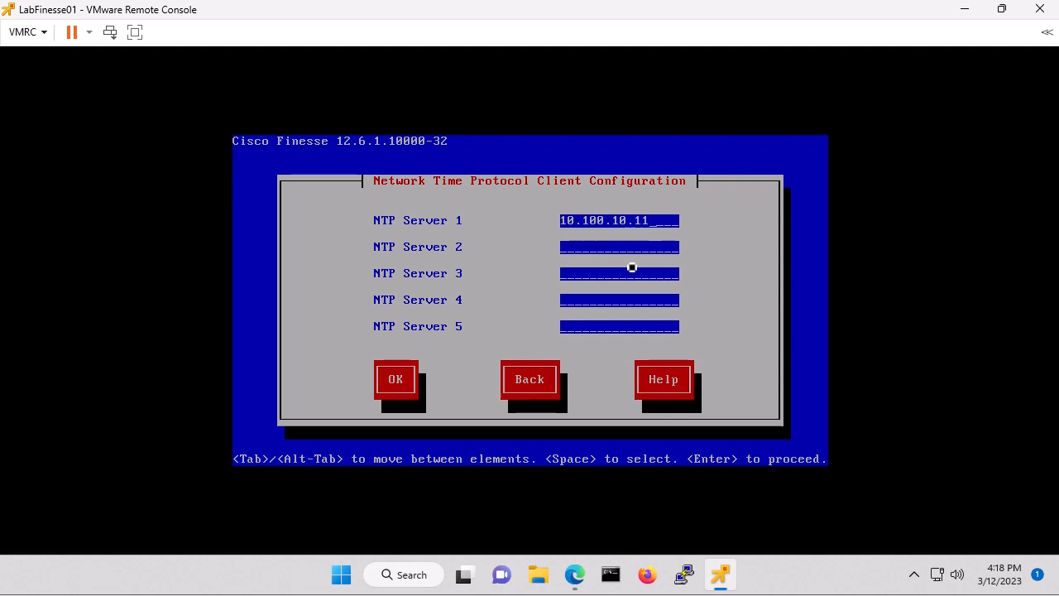
key(Tab)
text(10.100.10.12)
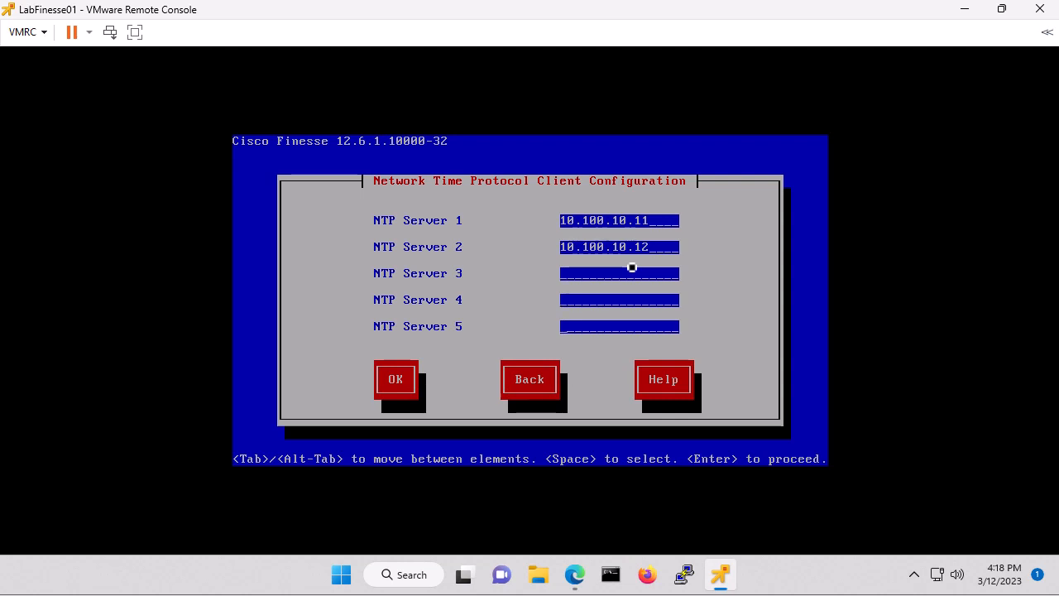
key(Tab)
key(Return)
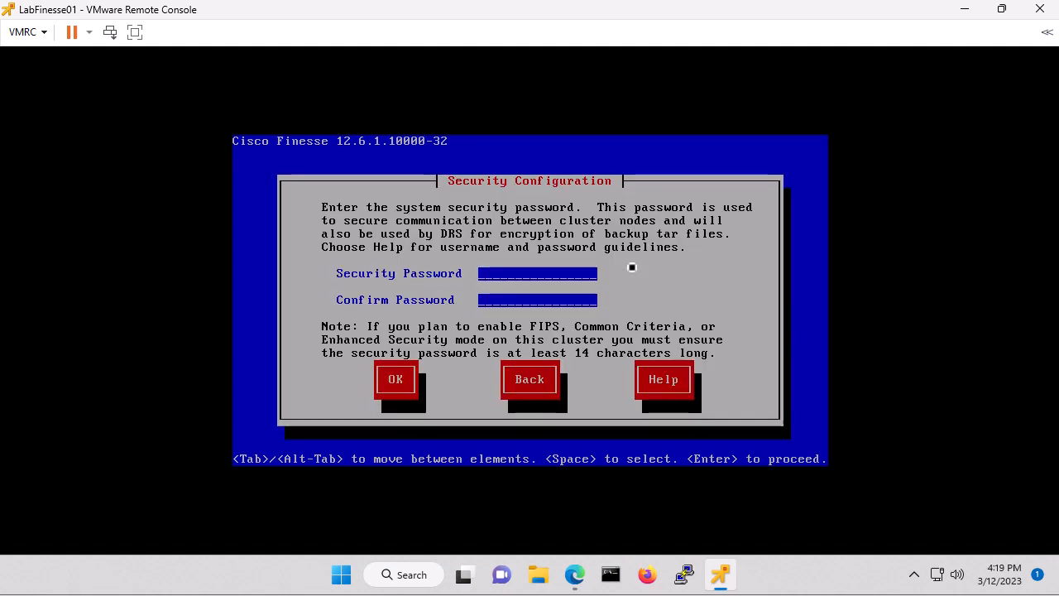
Enter and confirm the system security password, then accept the security configuration
text(**********)
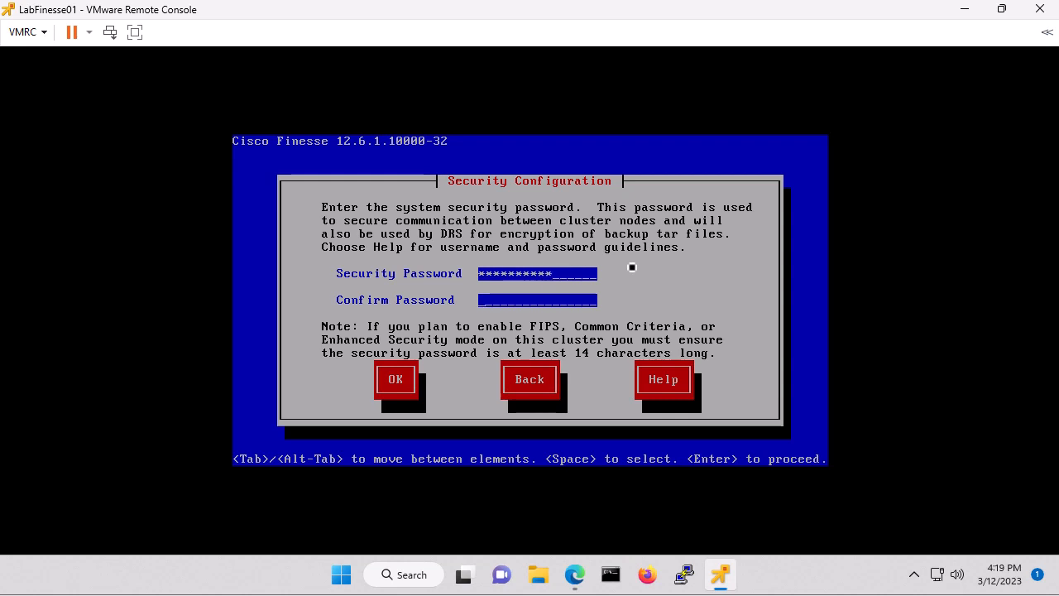
text(***********)
key(Tab)
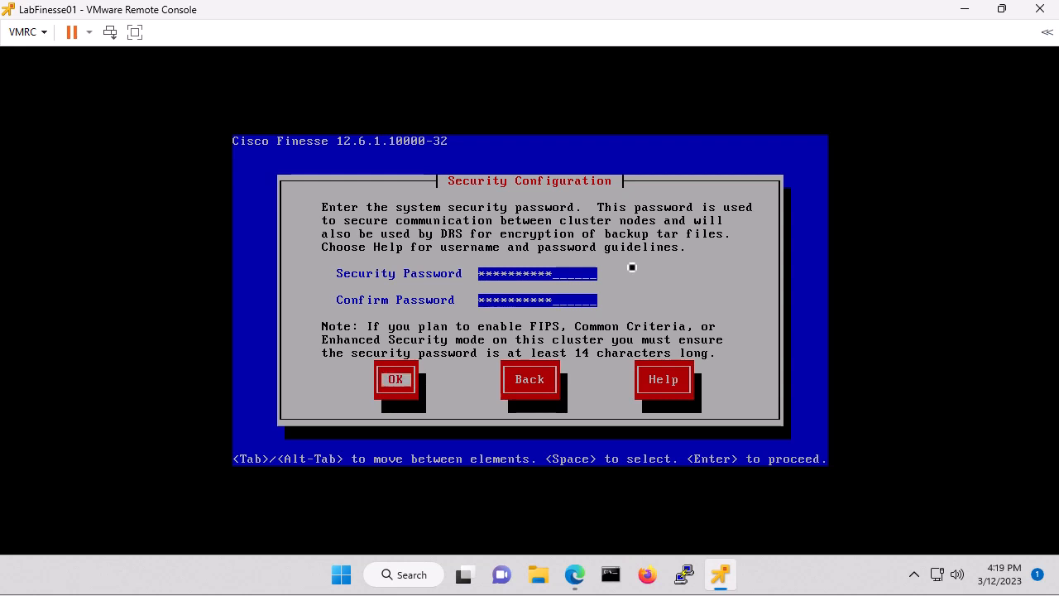
key(Return)
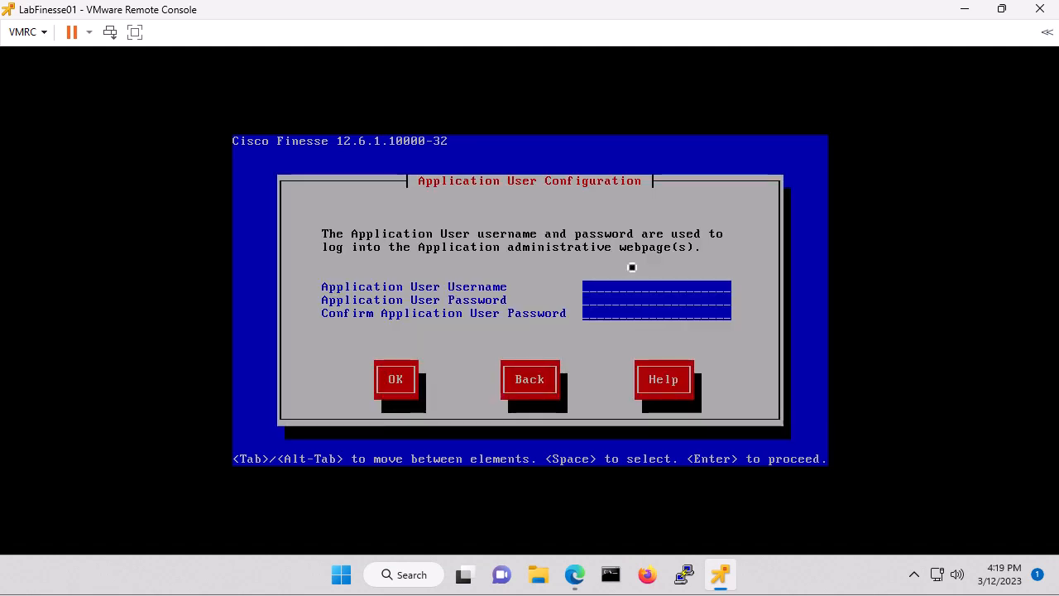
Set the application user username to admin with its password confirmed, then accept the platform configuration
text(admin)
text(*******)
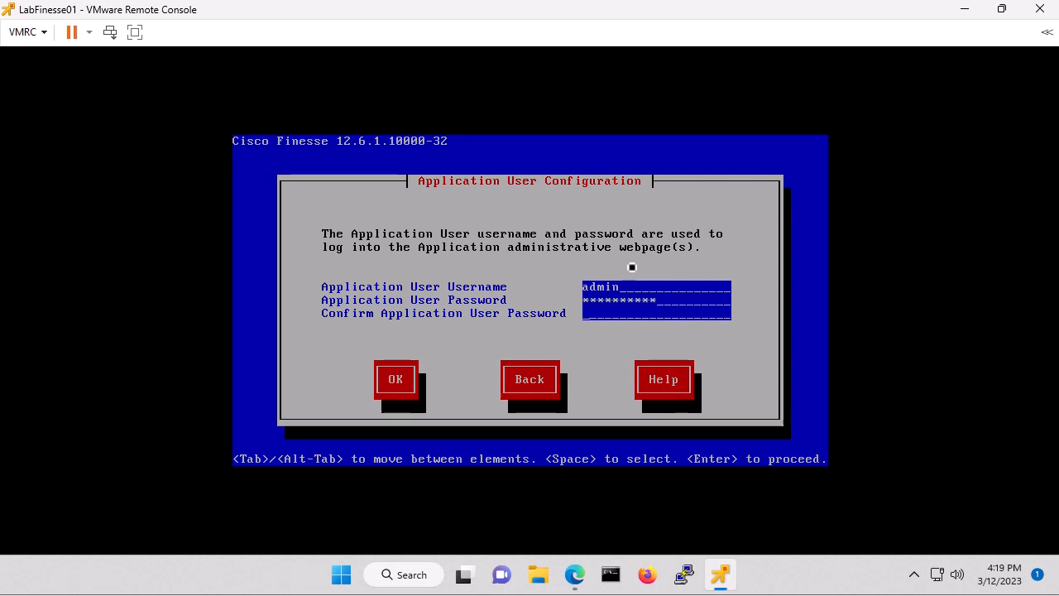
text(**********)
key(Tab)
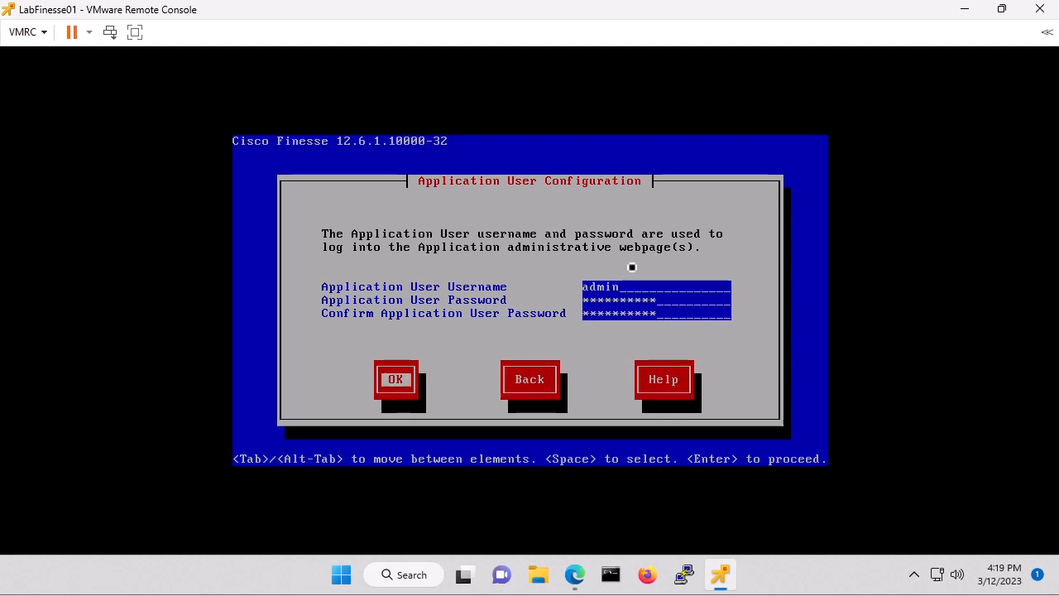
key(Return)
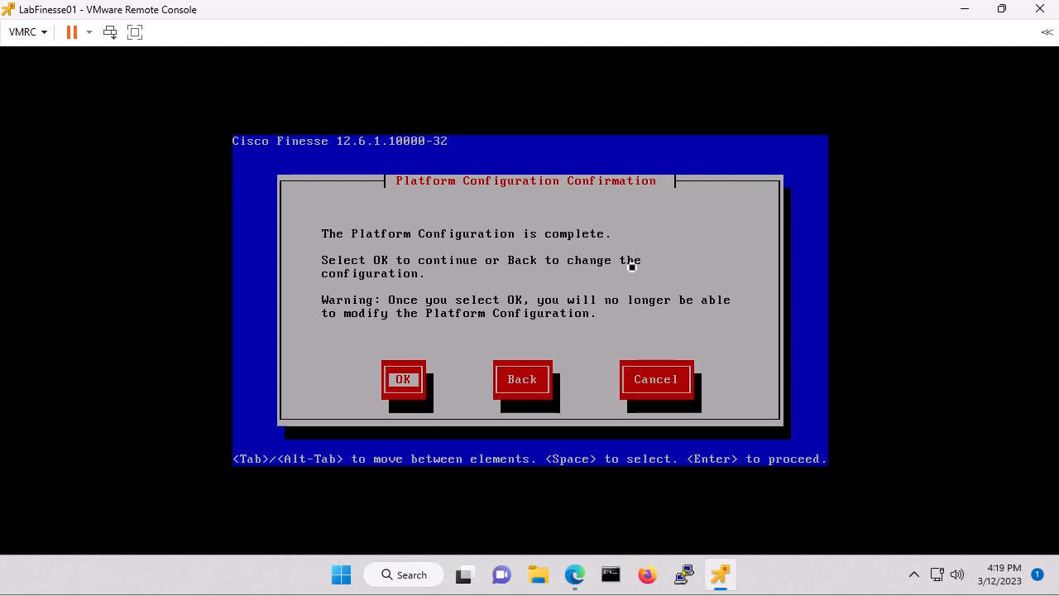
key(Return)
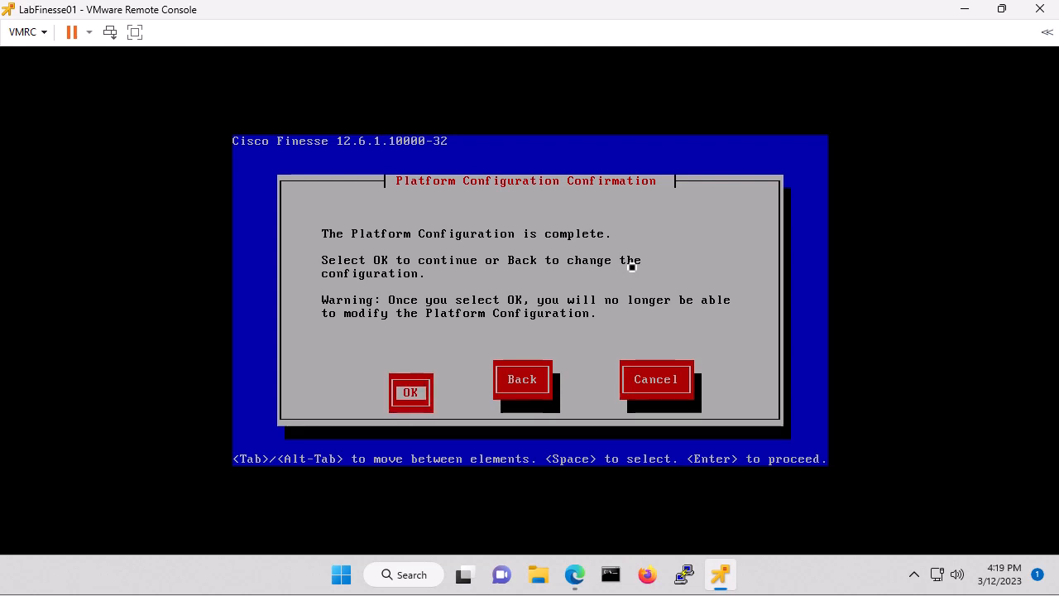